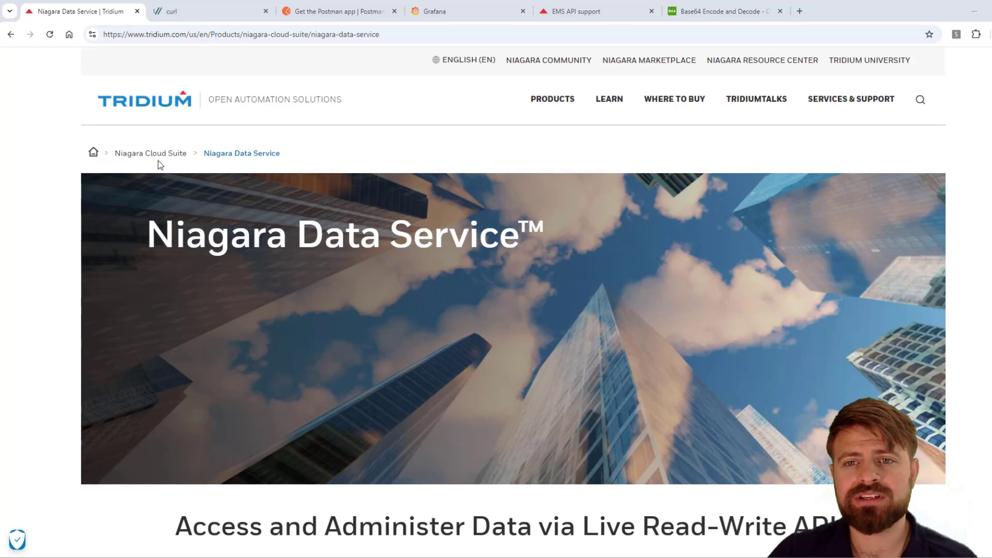
Go from the Niagara Resource Center to the Niagara Cloud Suite documentation page and open the NDS API Guide.
{"action": "left_click", "coordinate": [743, 61]}
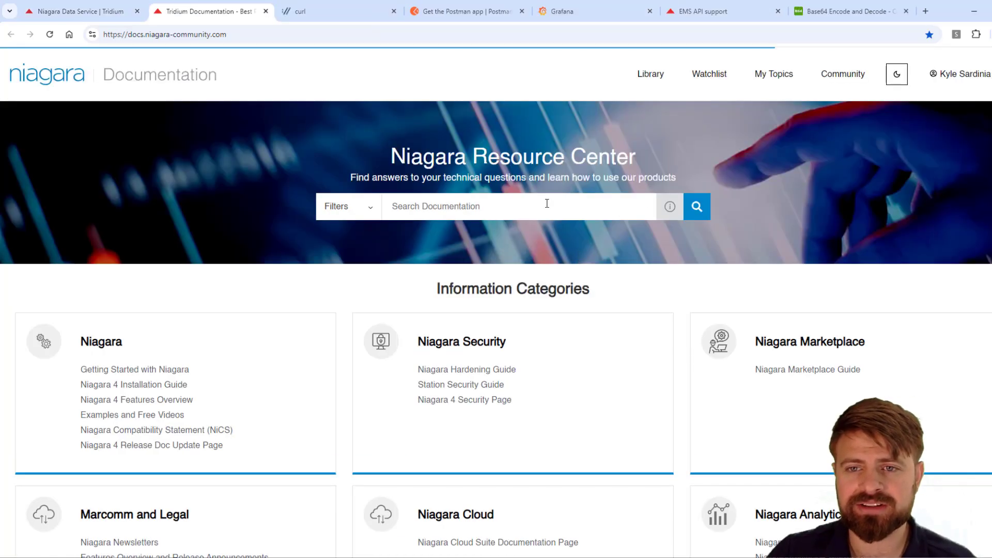
{"action": "scroll", "coordinate": [501, 359], "scroll_direction": "down", "scroll_amount": 3}
{"action": "left_click", "coordinate": [467, 385]}
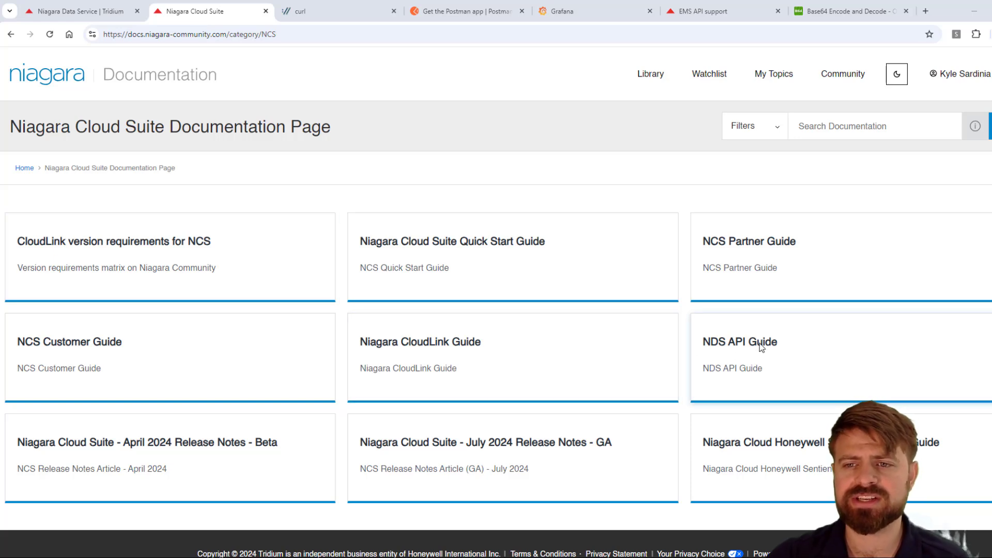
{"action": "left_click", "coordinate": [741, 369]}
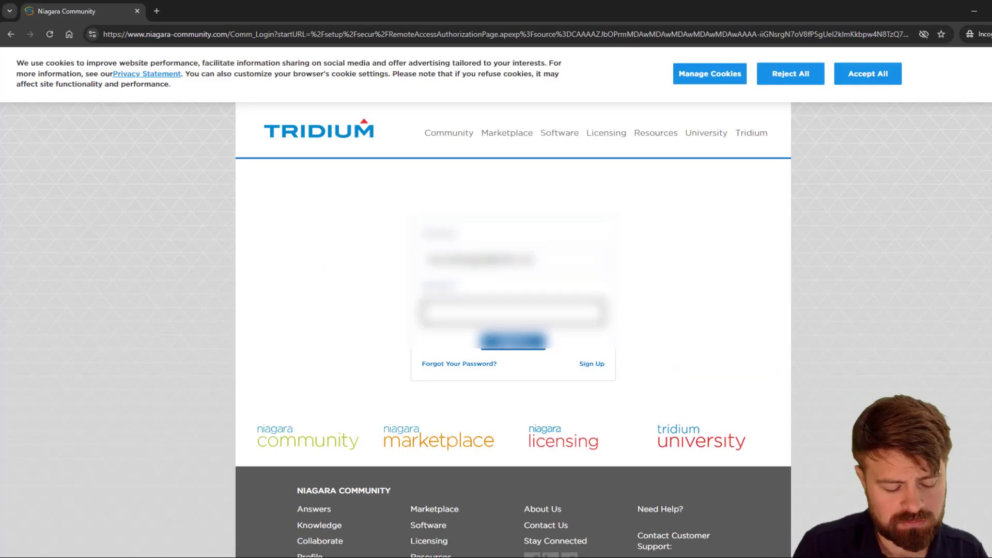
Enter the account password and submit the Niagara Community sign-in form.
{"action": "type", "text": "••••••"}
{"action": "key", "text": "Return"}
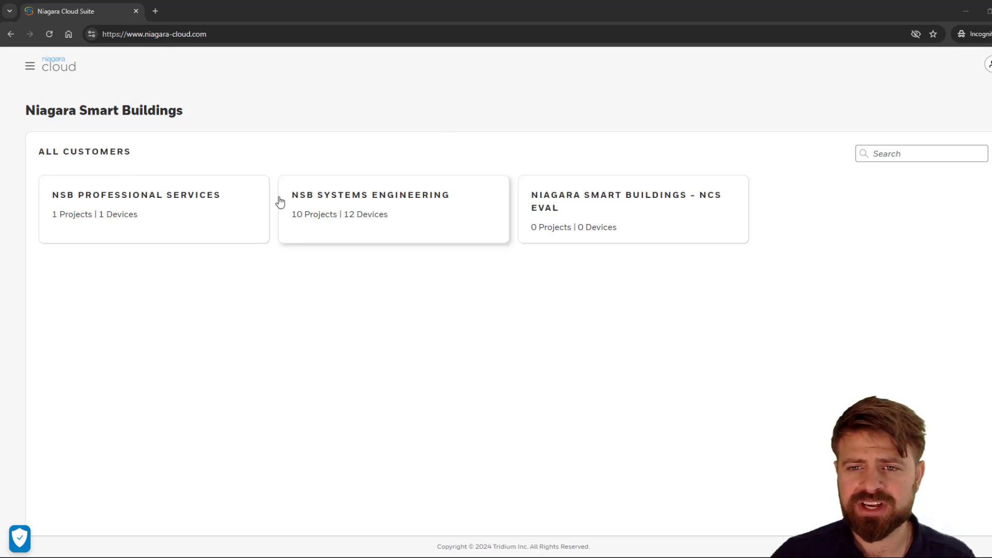
Open the NSB Systems Engineering customer and go to its Service Accounts page.
{"action": "left_click", "coordinate": [352, 220]}
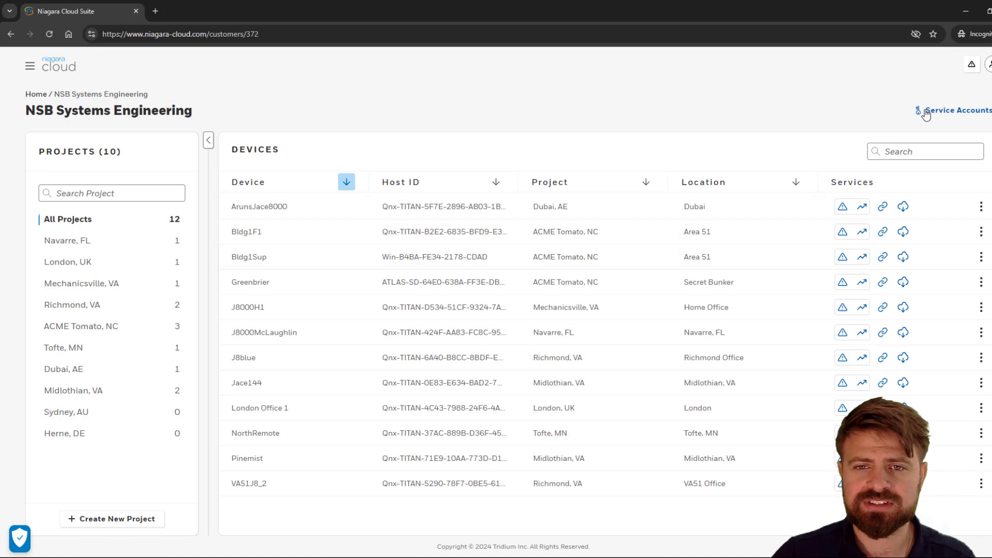
{"action": "left_click", "coordinate": [956, 114]}
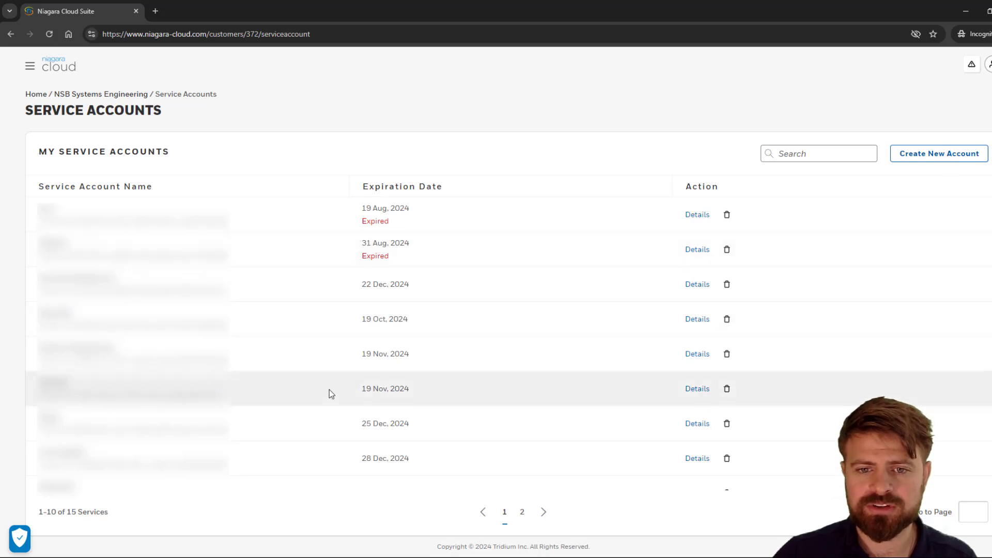
Start a new service account named ProTipsAccount with description 'Testing Auth for ProTips'.
{"action": "left_click", "coordinate": [937, 158]}
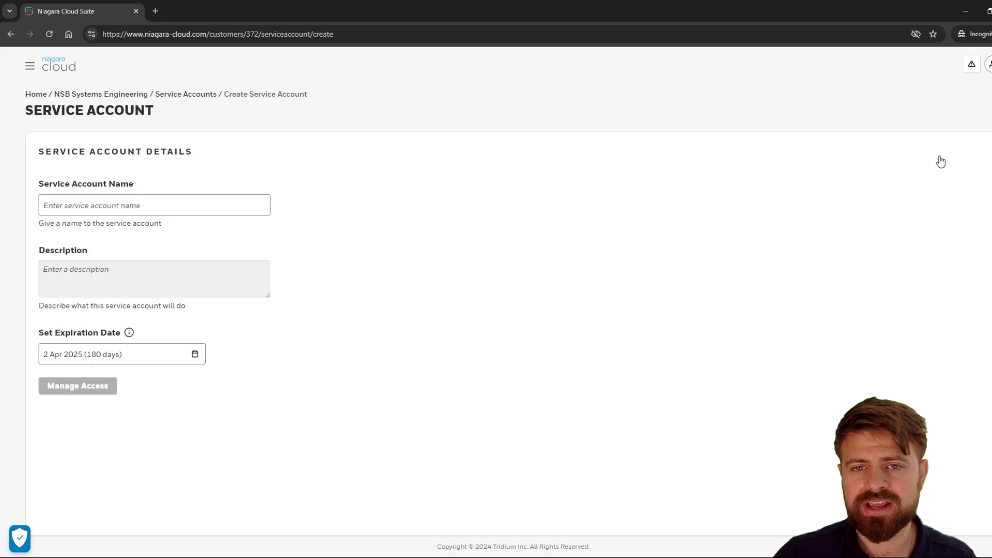
{"action": "left_click", "coordinate": [154, 210]}
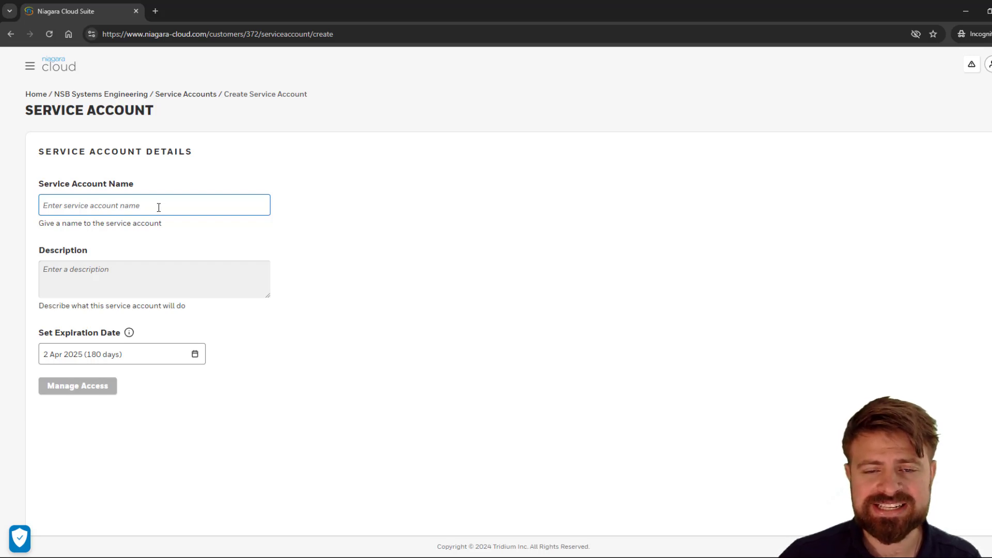
{"action": "type", "text": "ProTips"}
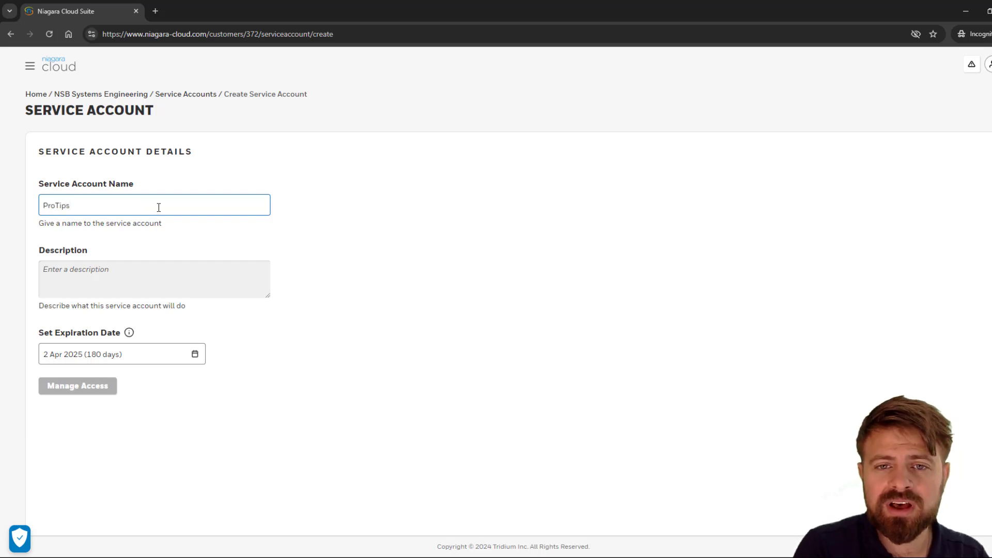
{"action": "type", "text": "Account"}
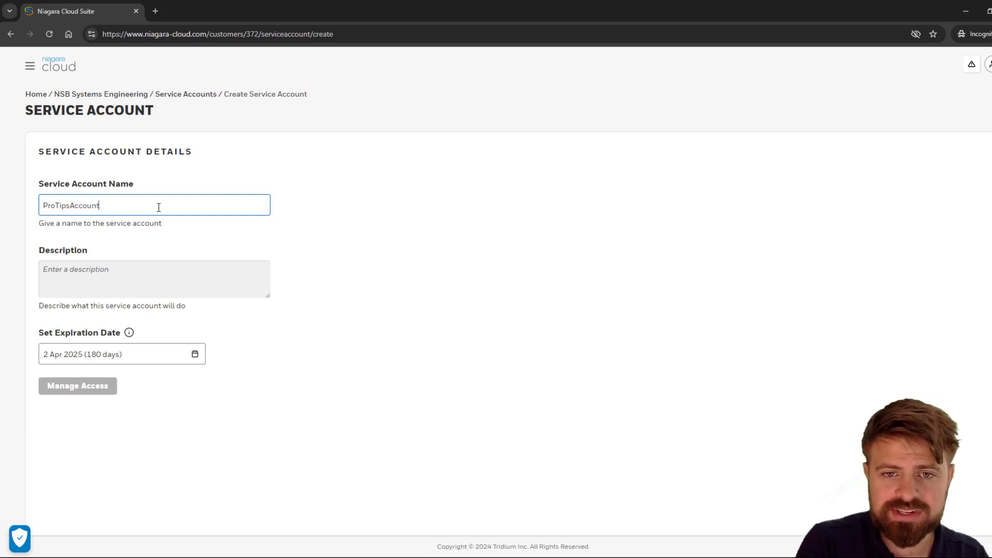
{"action": "key", "text": "Tab"}
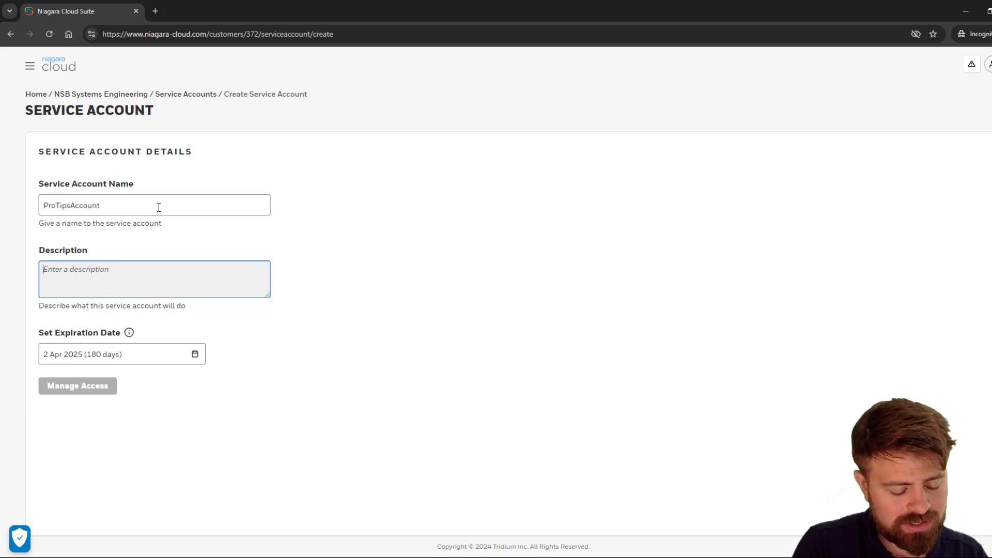
{"action": "type", "text": "Testing Auth"}
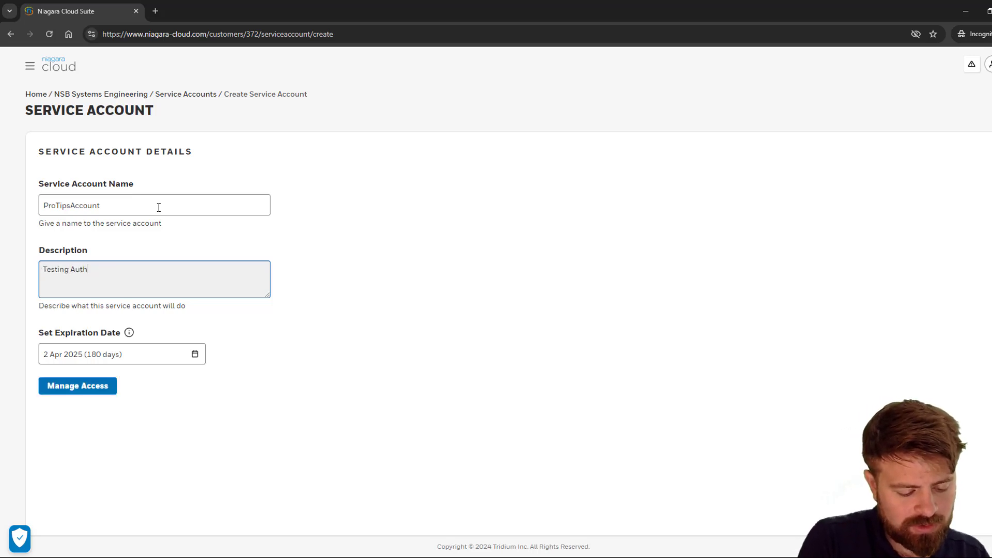
{"action": "type", "text": " for"}
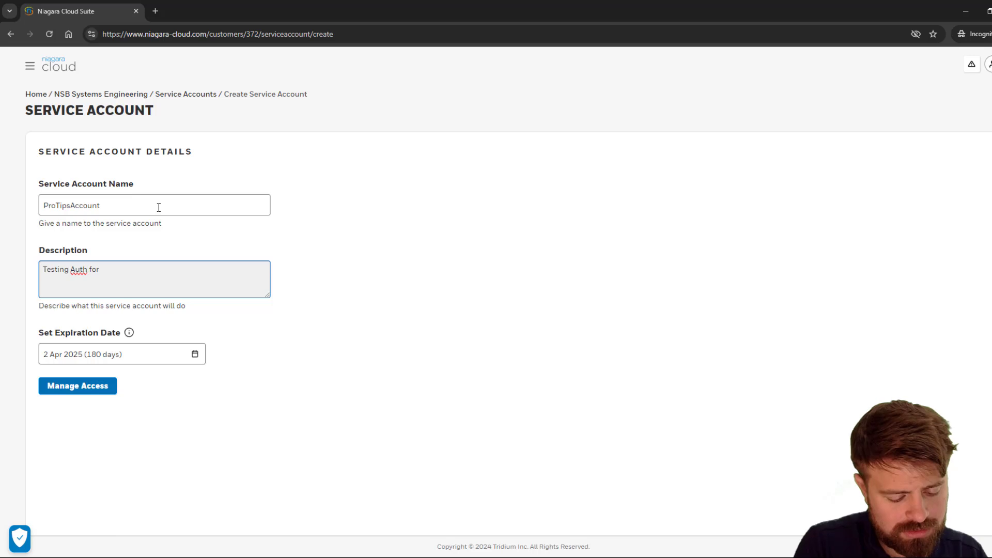
{"action": "type", "text": " ProTips"}
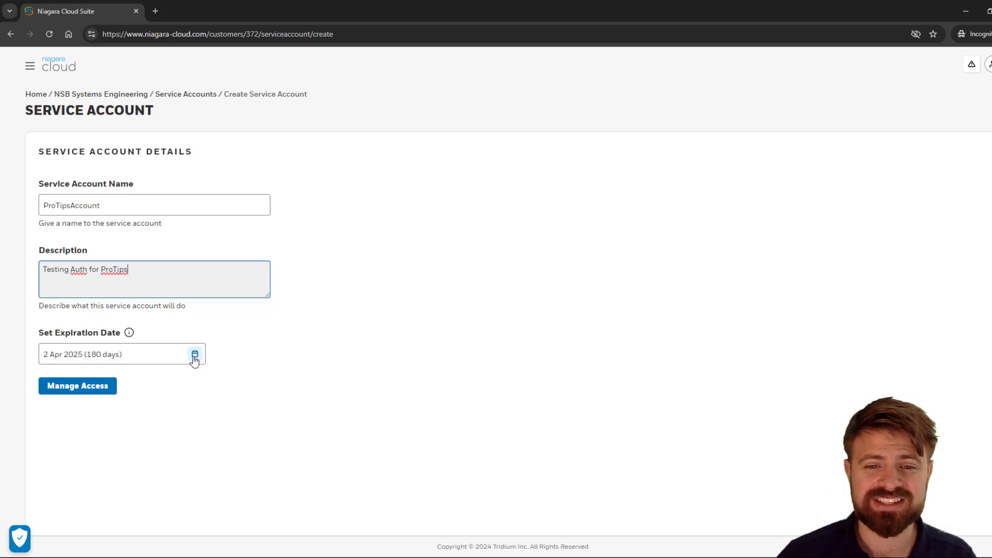
Give the account access to Pinemist under the Midlothian, VA project and create it.
{"action": "left_click", "coordinate": [98, 395]}
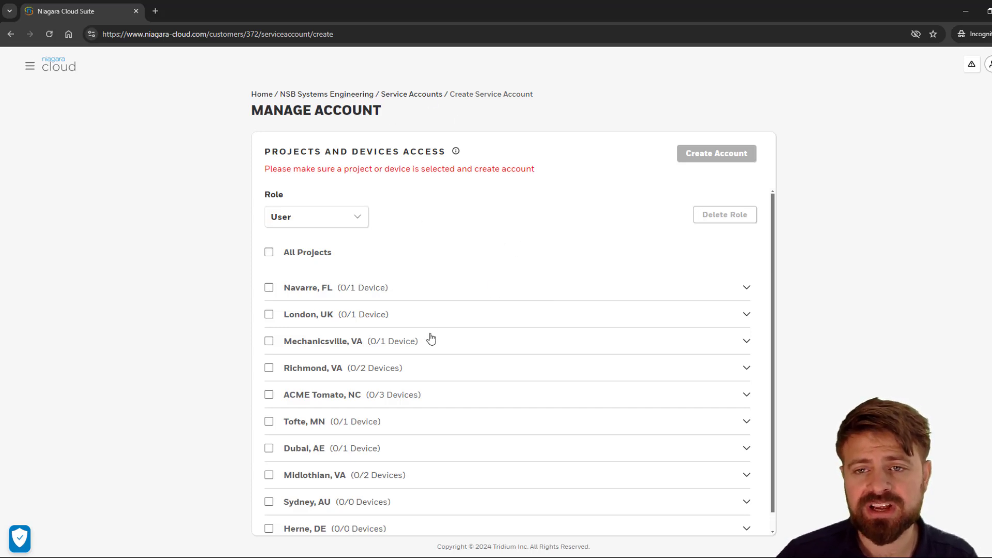
{"action": "scroll", "coordinate": [388, 344], "scroll_direction": "down", "scroll_amount": 1}
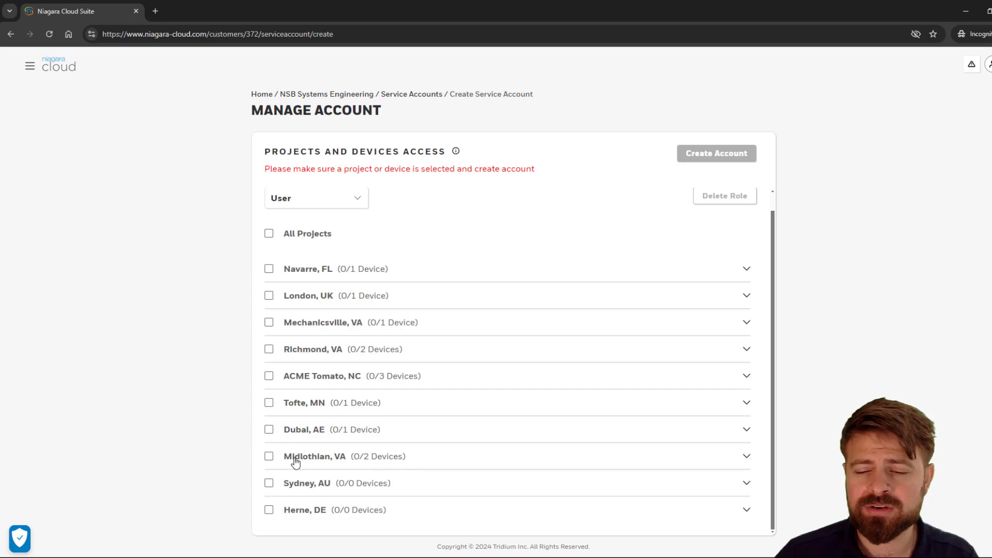
{"action": "left_click", "coordinate": [346, 457]}
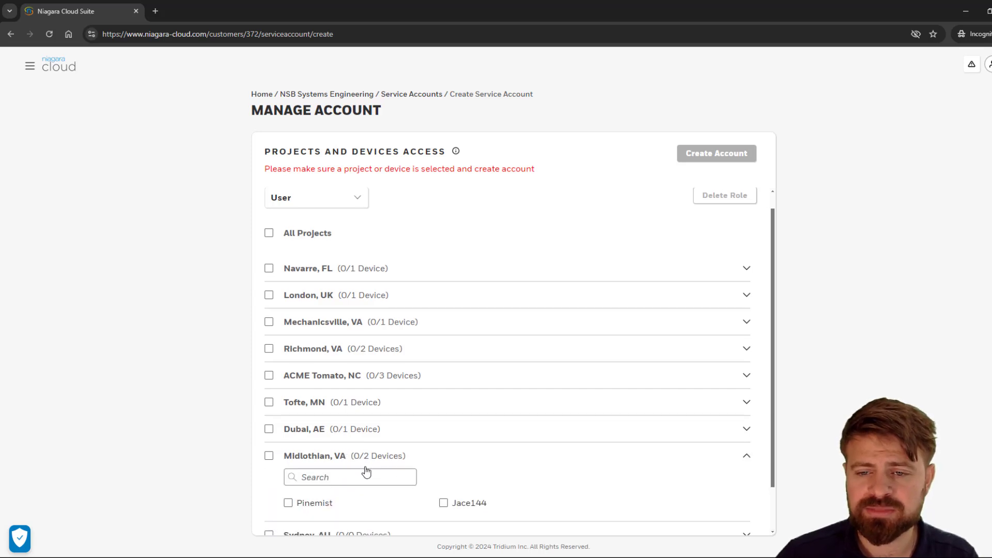
{"action": "scroll", "coordinate": [367, 471], "scroll_direction": "down", "scroll_amount": 1}
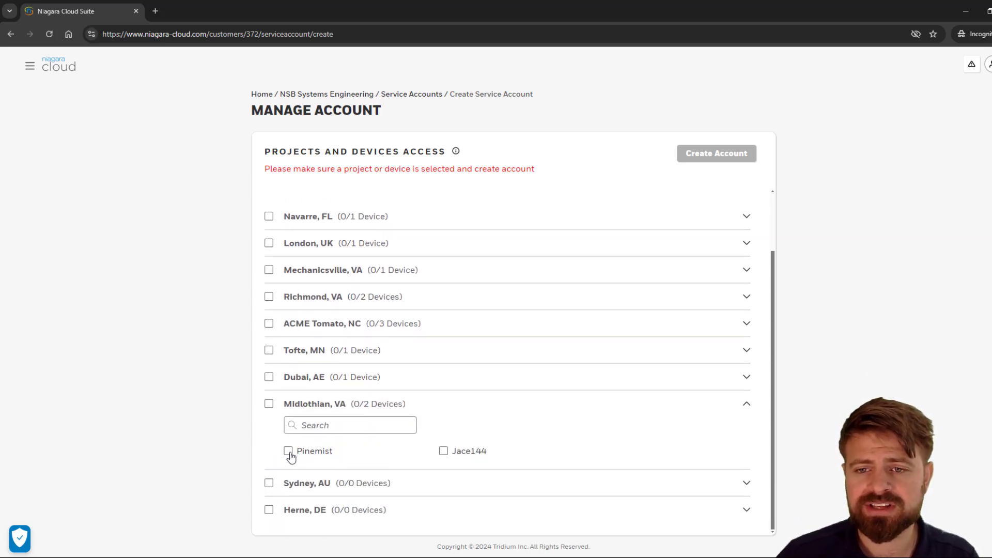
{"action": "left_click", "coordinate": [289, 451]}
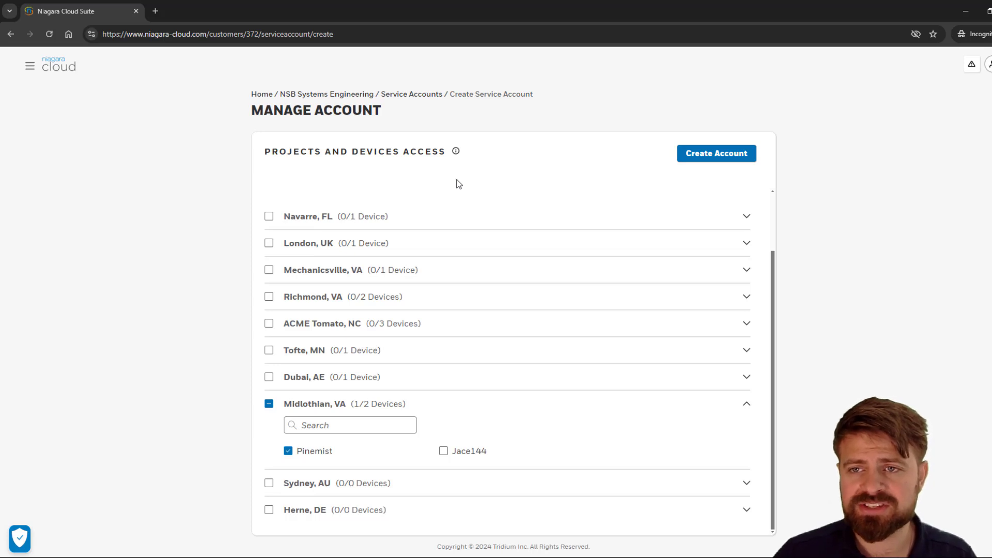
{"action": "left_click", "coordinate": [716, 154]}
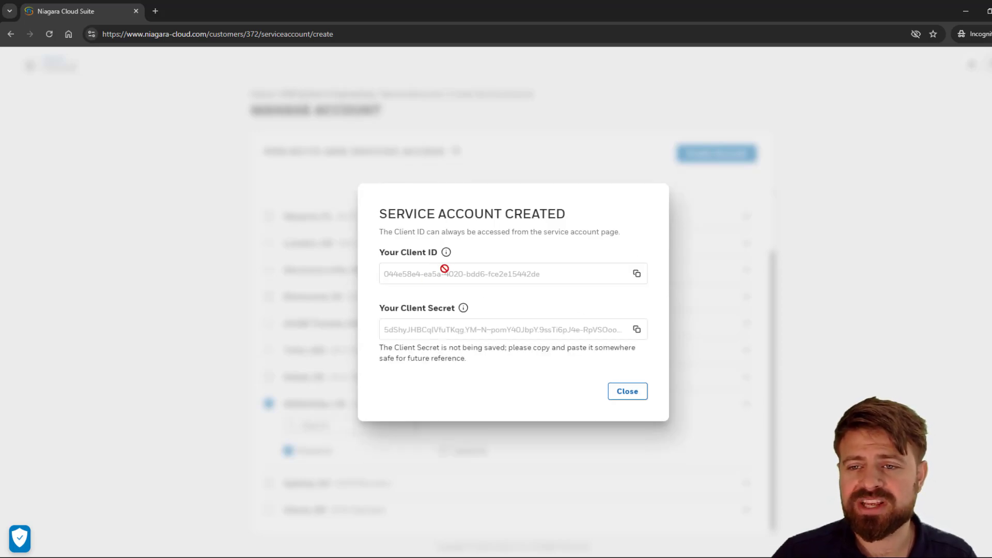
{"action": "left_click", "coordinate": [639, 273]}
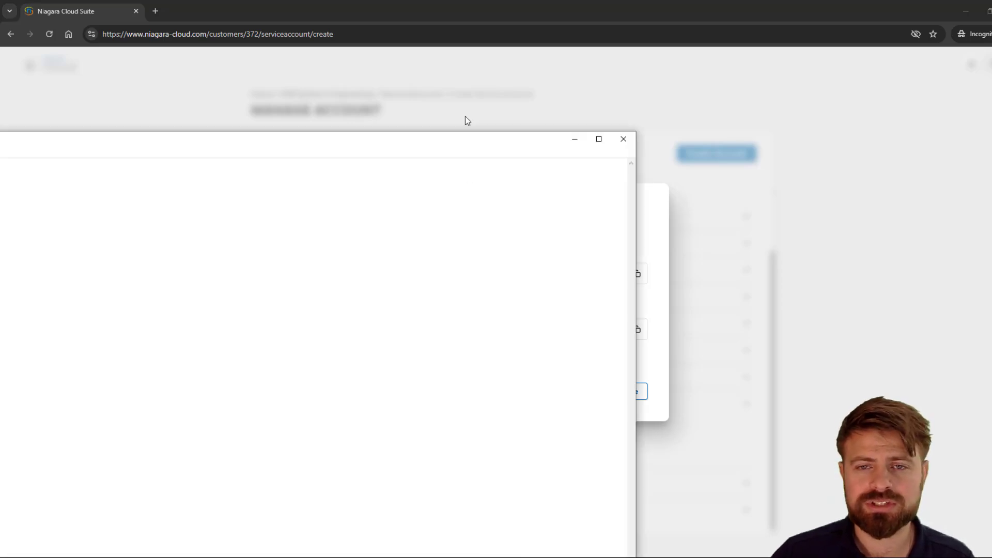
Paste the copied client ID into an empty Notepad window.
{"action": "left_click_drag", "start_coordinate": [465, 116], "coordinate": [620, 79]}
{"action": "key", "text": "ctrl+v"}
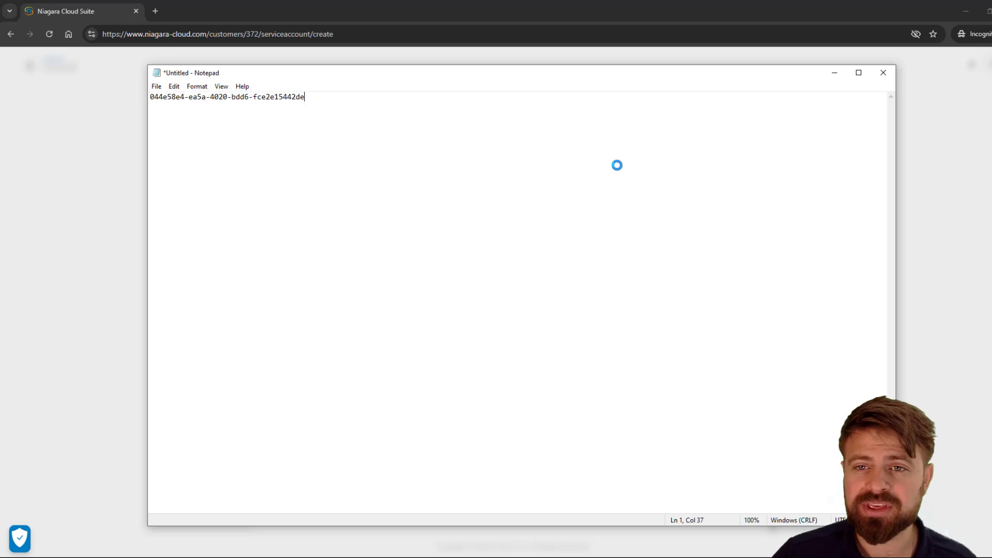
{"action": "left_click_drag", "start_coordinate": [398, 76], "coordinate": [401, 356]}
Copy the client secret and append it after a colon on the client ID line.
{"action": "left_click", "coordinate": [637, 330]}
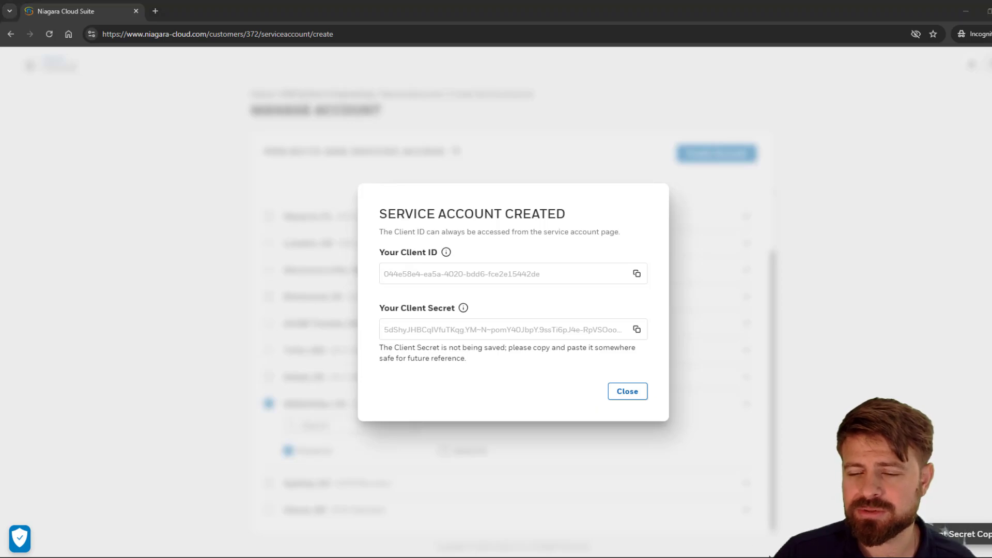
{"action": "mouse_move", "coordinate": [771, 554]}
{"action": "left_click", "coordinate": [836, 517]}
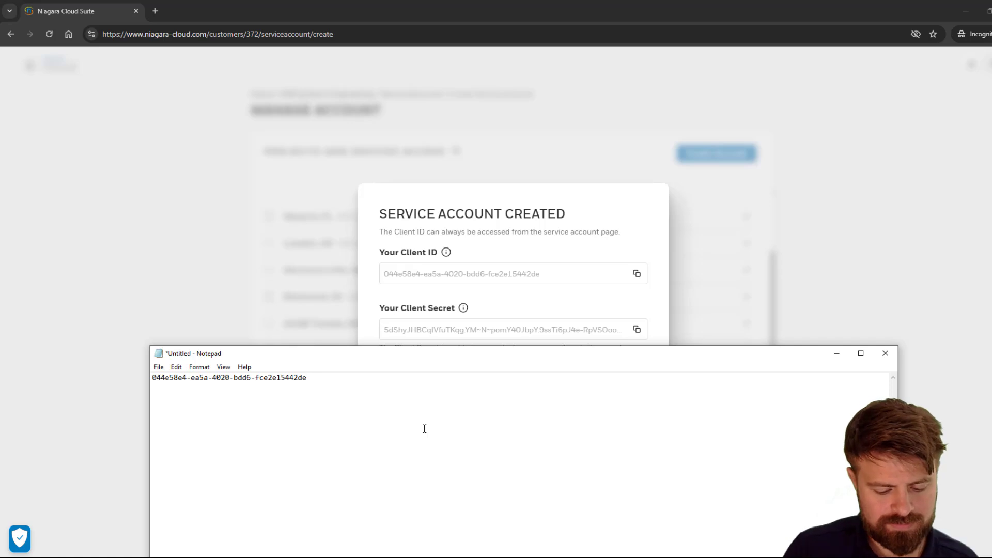
{"action": "type", "text": ":"}
{"action": "key", "text": "ctrl+v"}
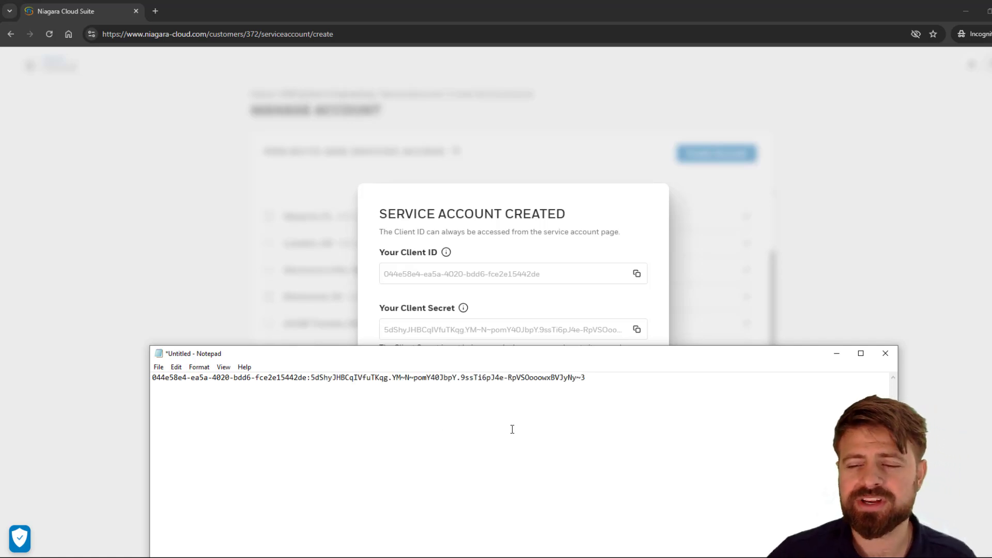
{"action": "left_click", "coordinate": [159, 368]}
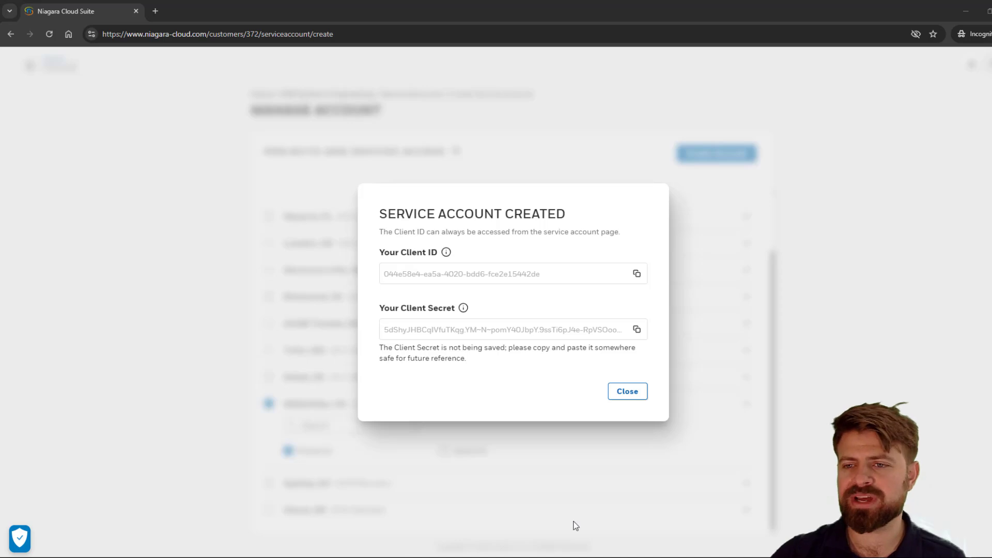
Close the credentials dialog and open ProTipsAccount from page 2 of the service accounts.
{"action": "left_click", "coordinate": [634, 391]}
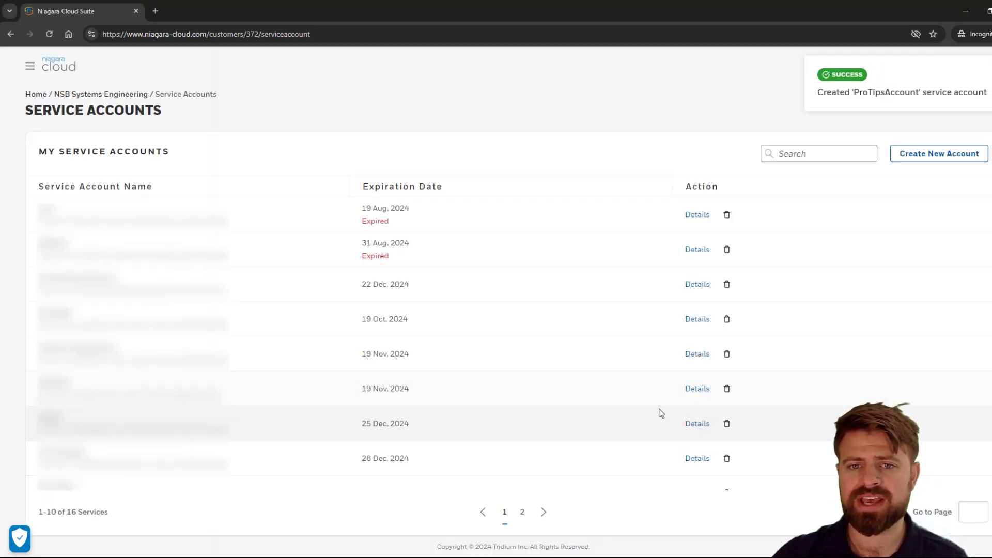
{"action": "scroll", "coordinate": [327, 414], "scroll_direction": "down", "scroll_amount": 2}
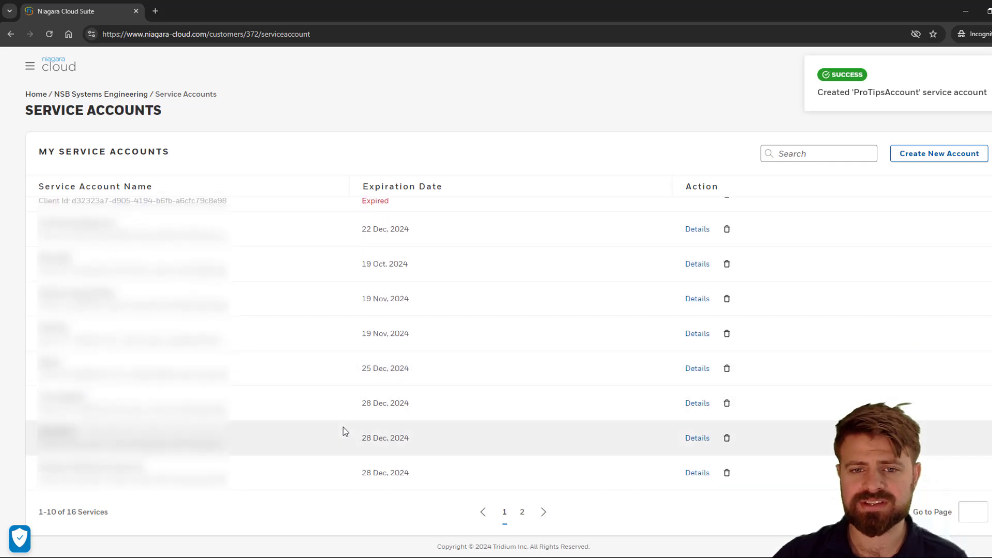
{"action": "left_click", "coordinate": [522, 513]}
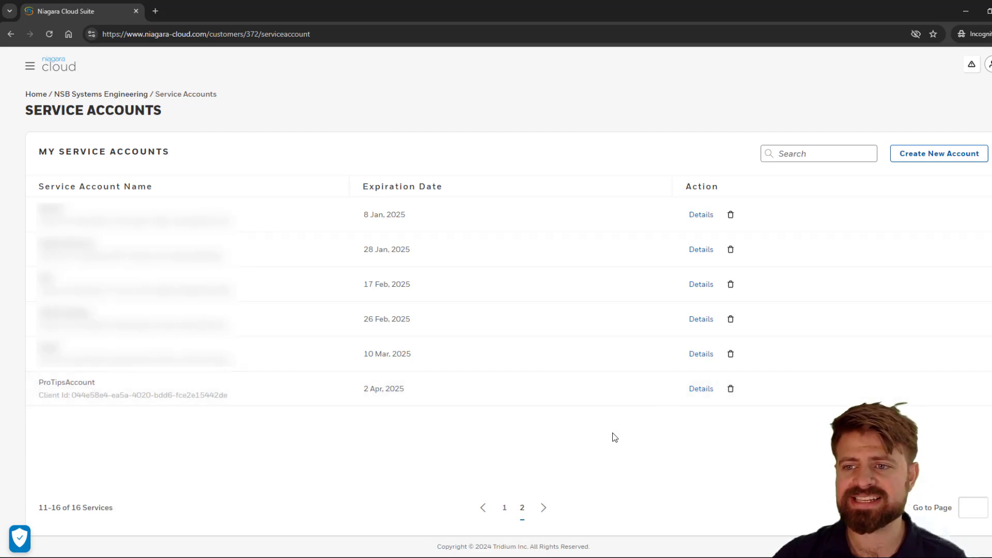
{"action": "left_click", "coordinate": [701, 390]}
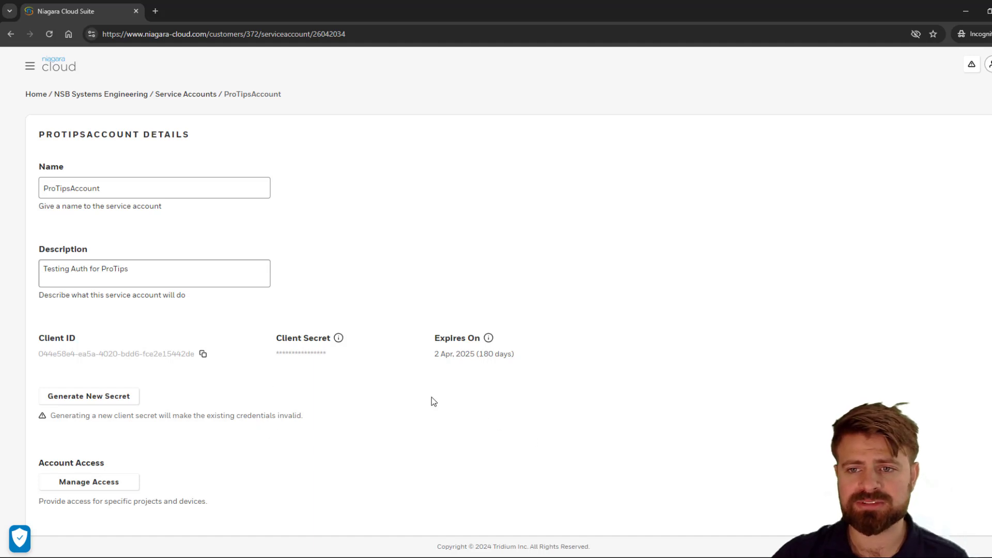
Highlight the account's 2 Apr, 2025 expiry date, then clear the selection.
{"action": "left_click_drag", "start_coordinate": [444, 353], "coordinate": [518, 361]}
{"action": "left_click_drag", "start_coordinate": [440, 354], "coordinate": [434, 354]}
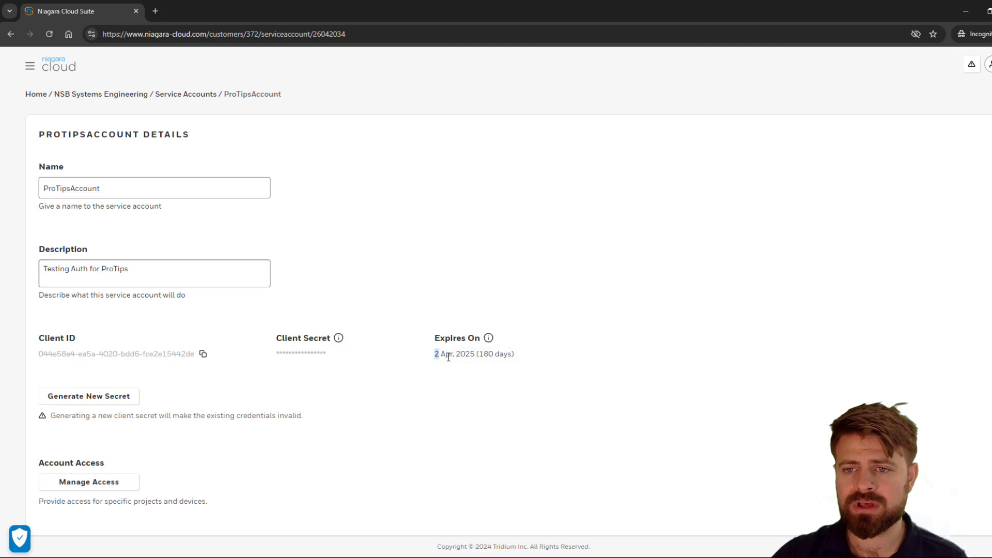
{"action": "left_click", "coordinate": [155, 331]}
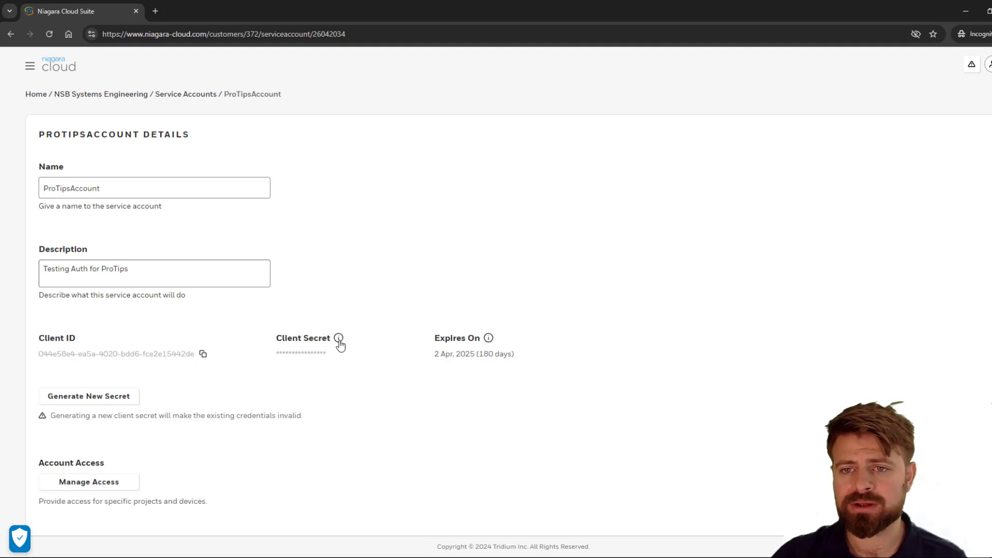
{"action": "mouse_move", "coordinate": [339, 342]}
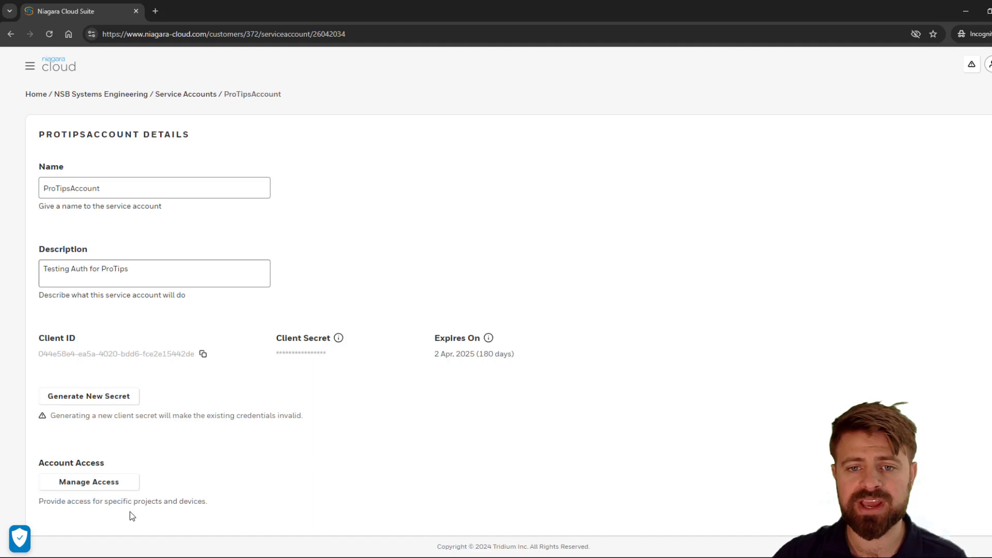
Open Manage Access for ProTipsAccount, then return to page 2 of the service accounts list.
{"action": "left_click", "coordinate": [106, 488]}
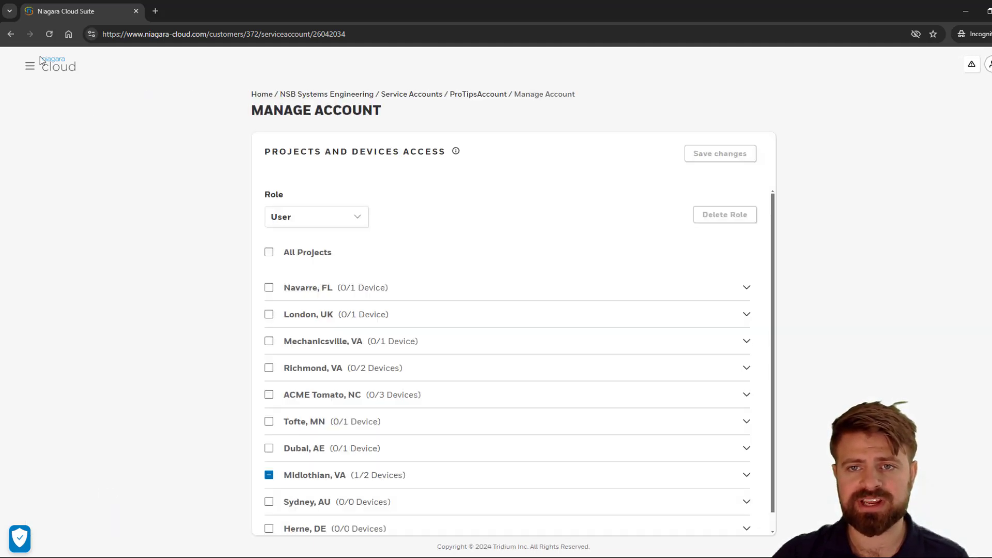
{"action": "left_click", "coordinate": [11, 36]}
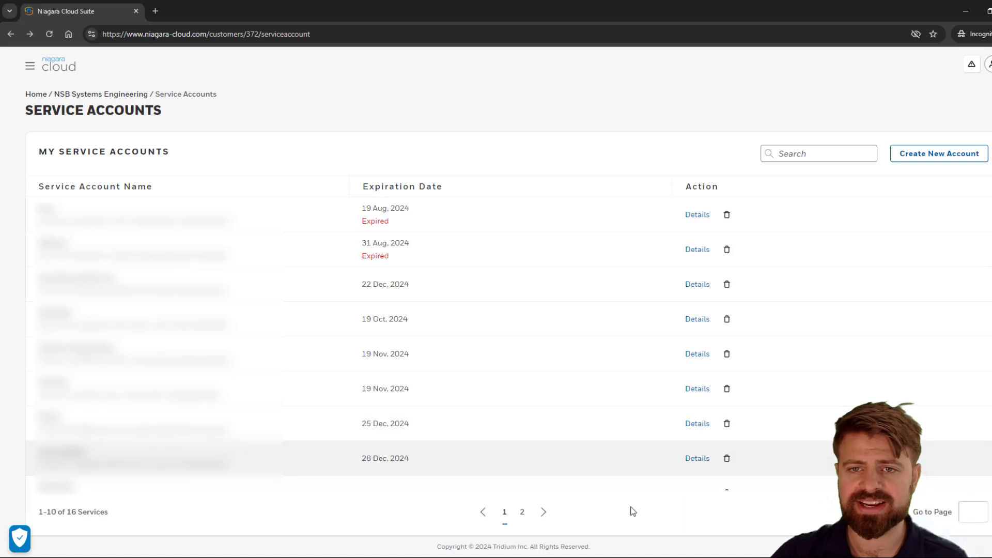
{"action": "left_click", "coordinate": [524, 513]}
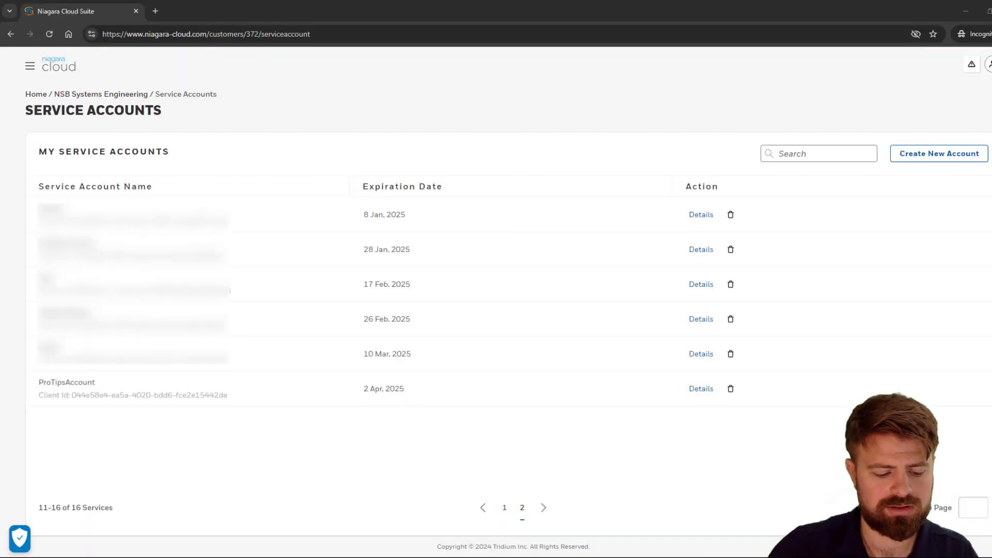
Launch Command Prompt via cmd and snap it beside the clientIdSecret.txt Notepad window.
{"action": "key", "text": "super"}
{"action": "type", "text": "cmd"}
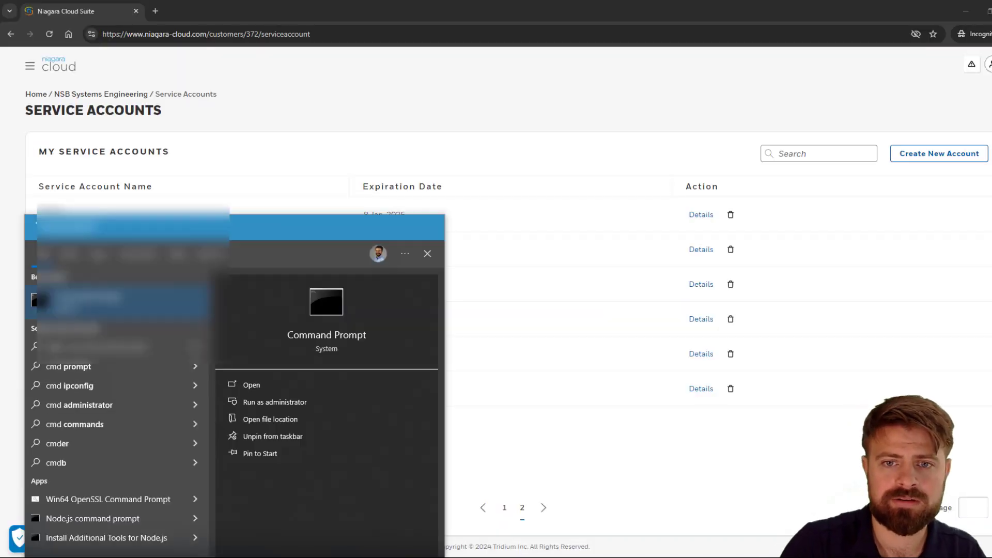
{"action": "key", "text": "Return"}
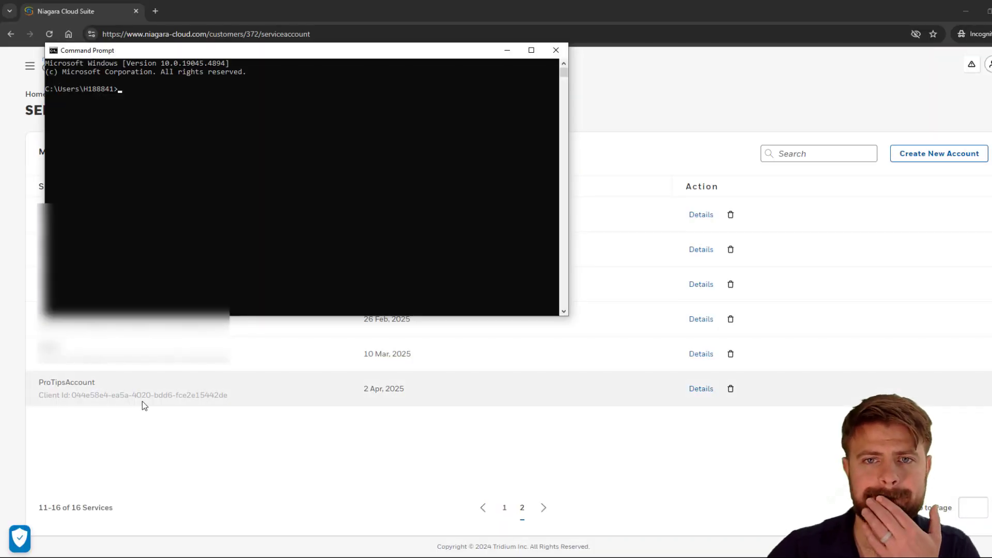
{"action": "left_click_drag", "start_coordinate": [276, 55], "coordinate": [2, 200]}
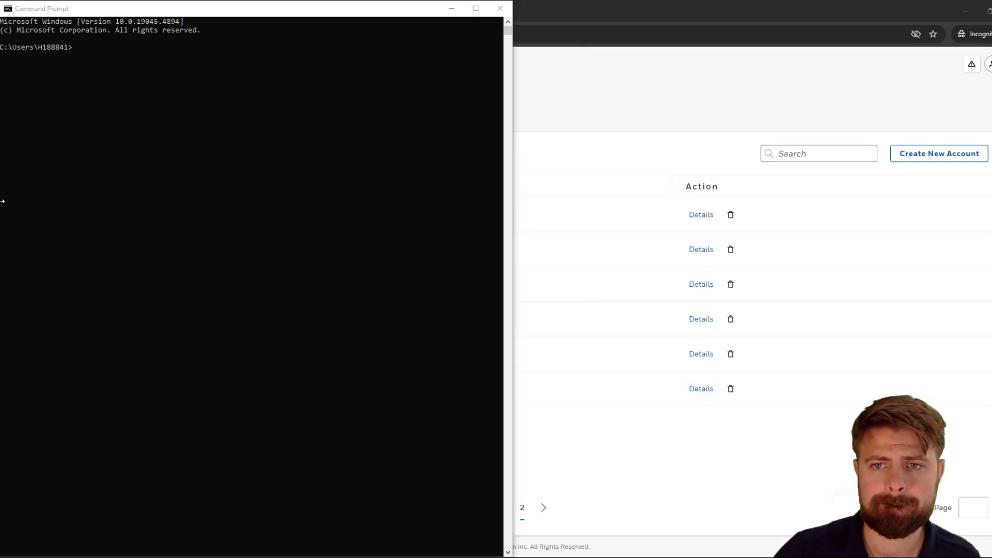
{"action": "left_click", "coordinate": [803, 153]}
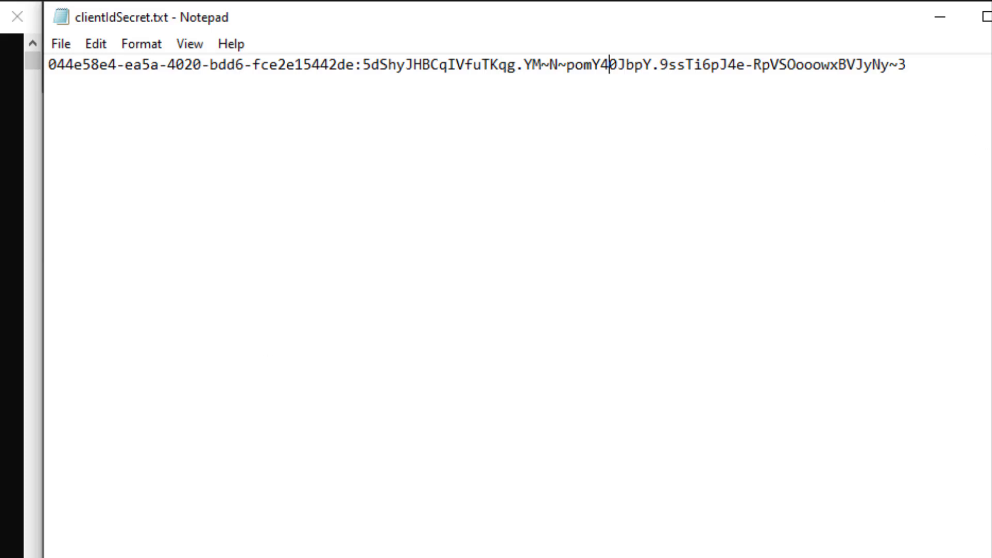
Run curl --version to confirm curl 8.7.1 is installed.
{"action": "left_click", "coordinate": [177, 132]}
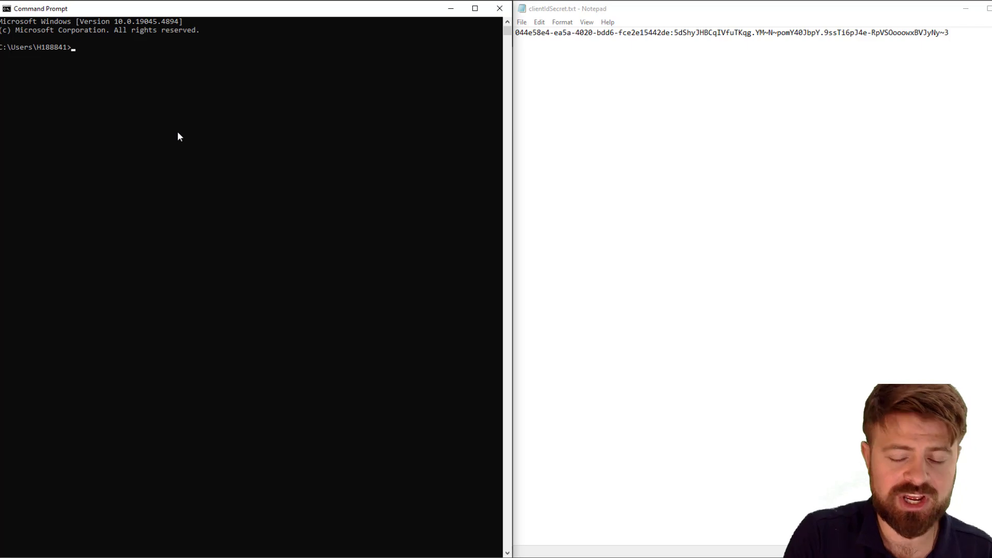
{"action": "type", "text": "curl --versi"}
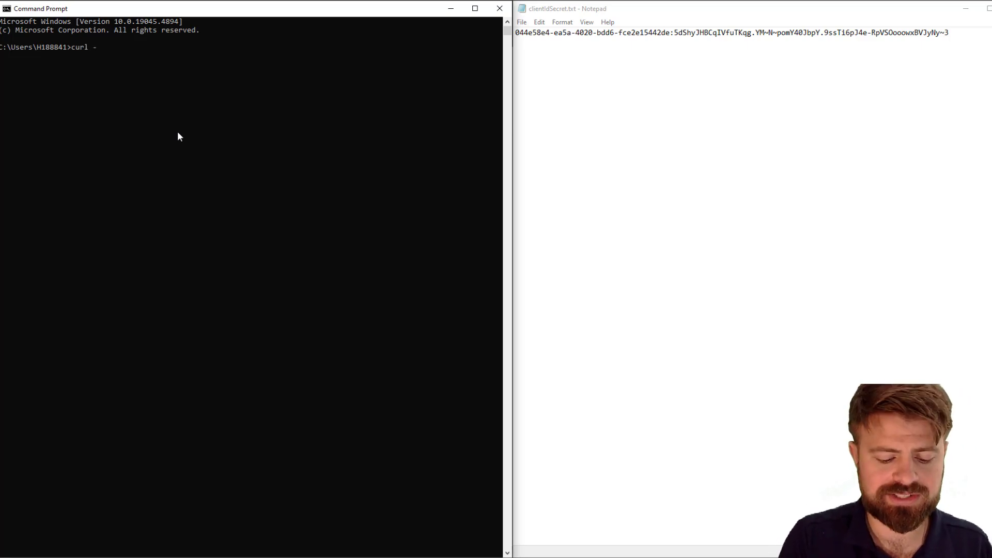
{"action": "type", "text": "on"}
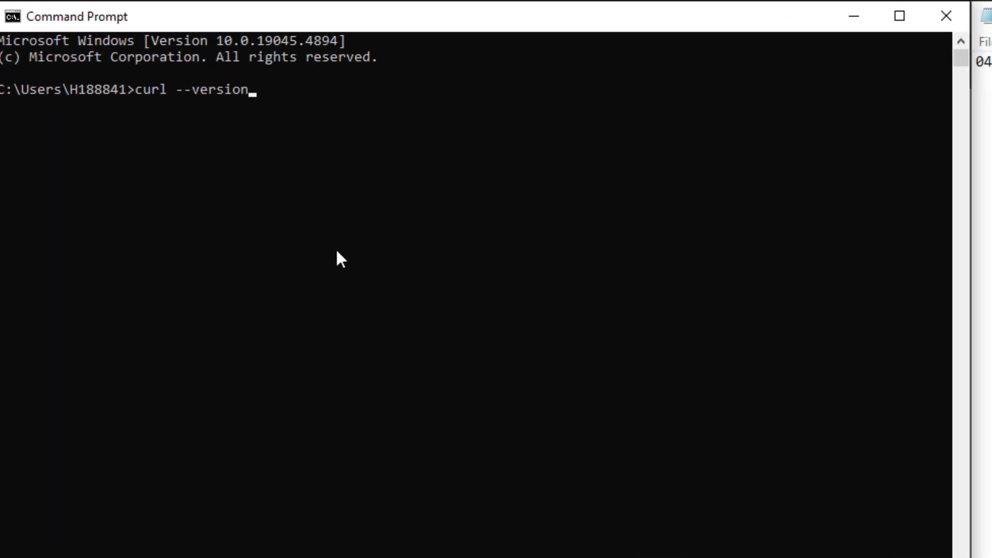
{"action": "key", "text": "Return"}
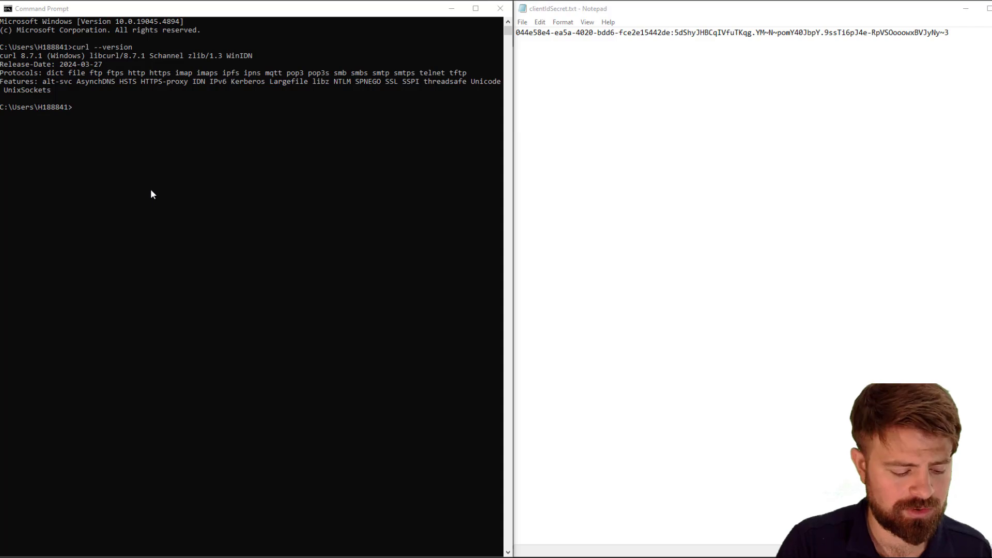
Change into the proTips folder and list it, showing clientIdSecret.txt (101 bytes).
{"action": "left_click", "coordinate": [144, 195]}
{"action": "type", "text": "cd PrintHood"}
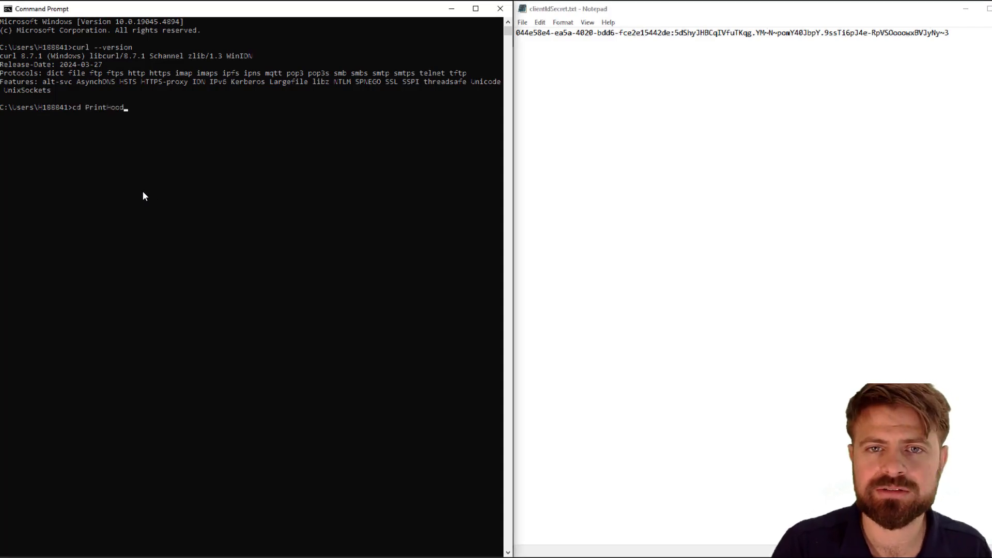
{"action": "key", "text": "Tab"}
{"action": "key", "text": "Return"}
{"action": "type", "text": "dir"}
{"action": "key", "text": "Return"}
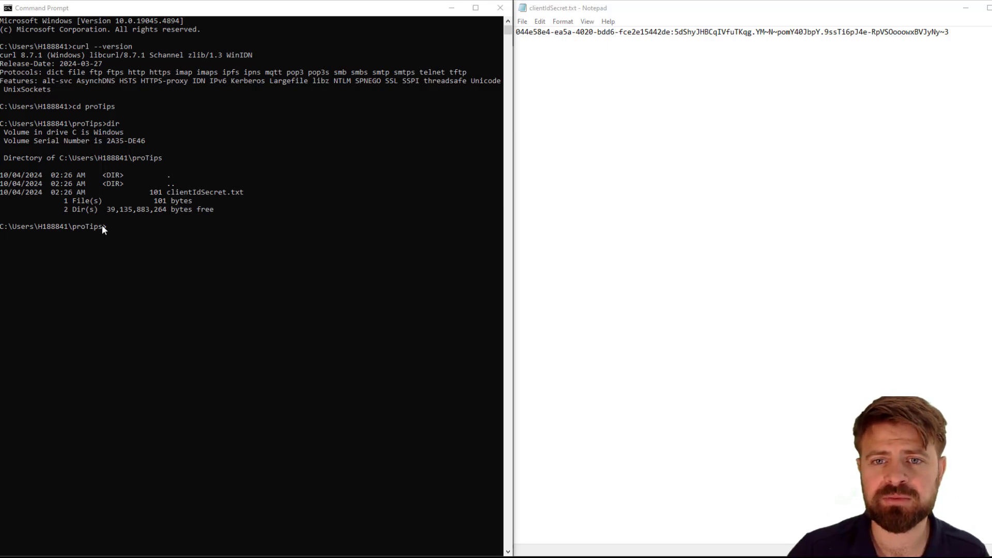
Base64-encode clientIdSecret.txt into Base.txt with certutil, then list the proTips folder to confirm it.
{"action": "left_click", "coordinate": [122, 246]}
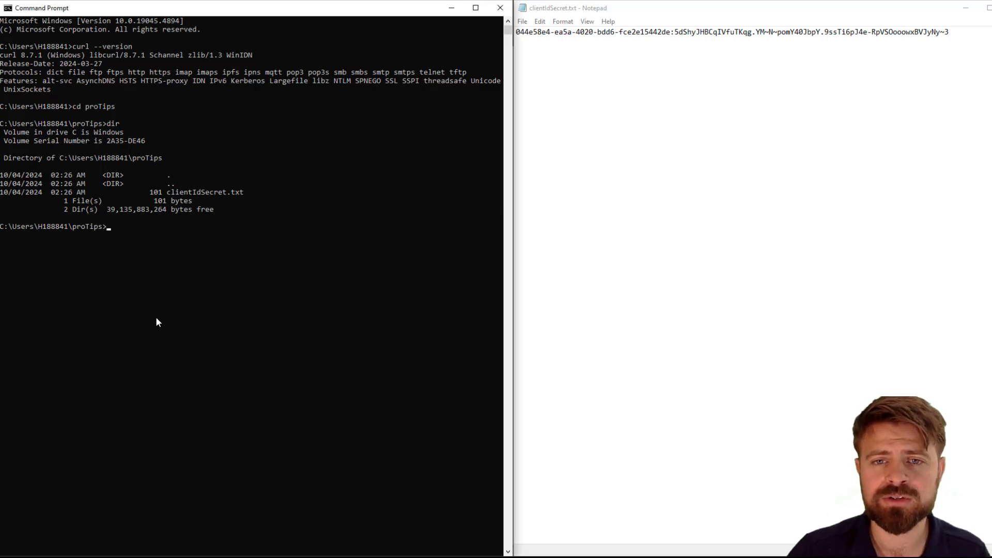
{"action": "type", "text": "certutil"}
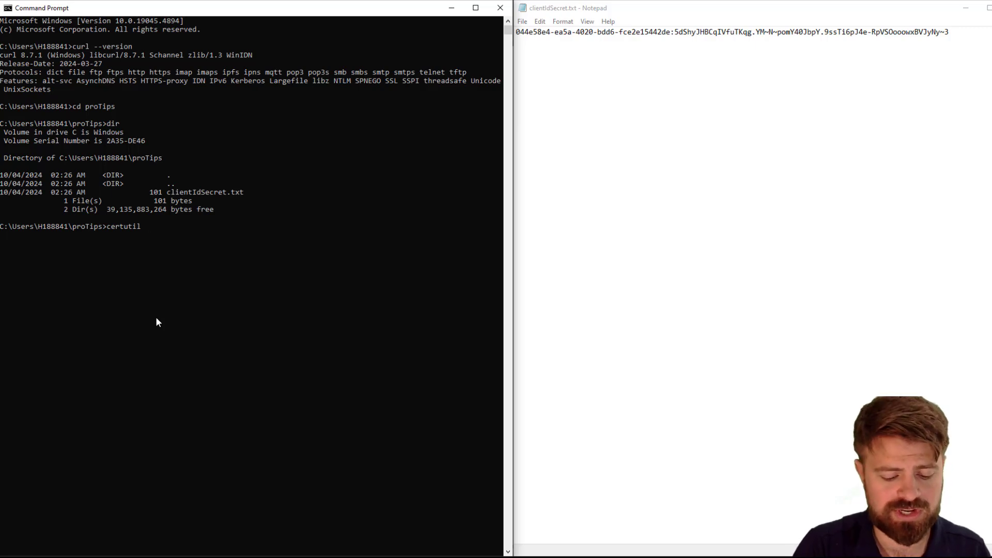
{"action": "type", "text": "-encode "}
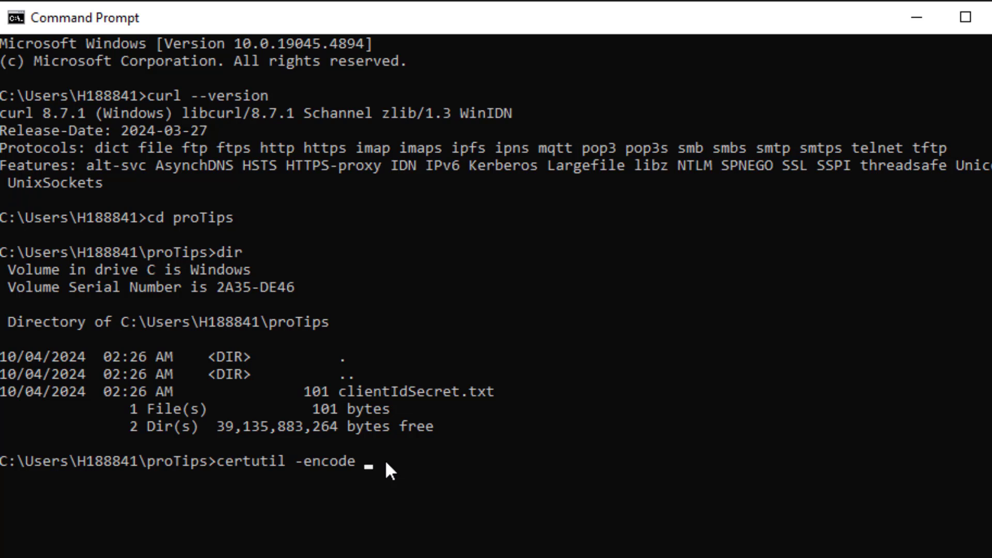
{"action": "type", "text": "clientIdSecret"}
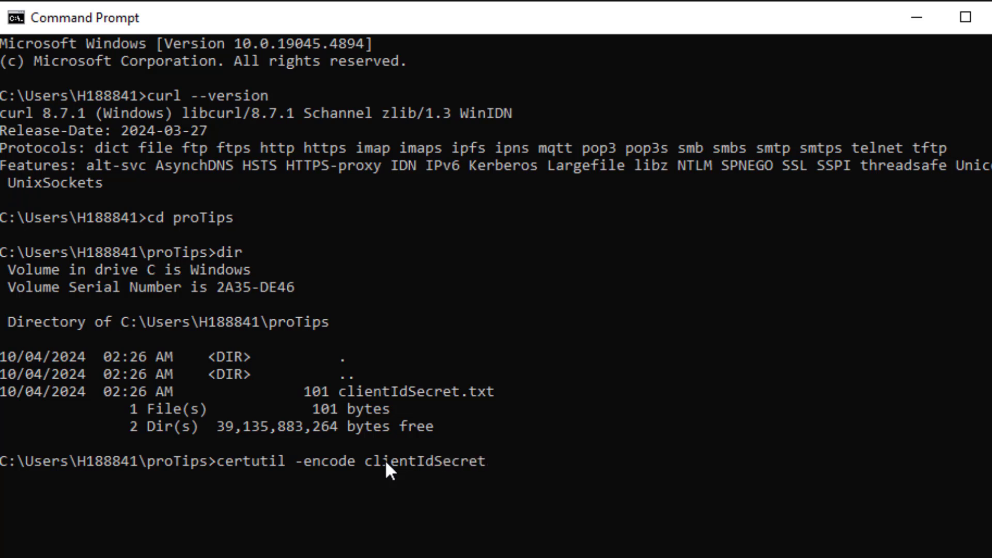
{"action": "type", "text": ".txt Base.txt"}
{"action": "key", "text": "Return"}
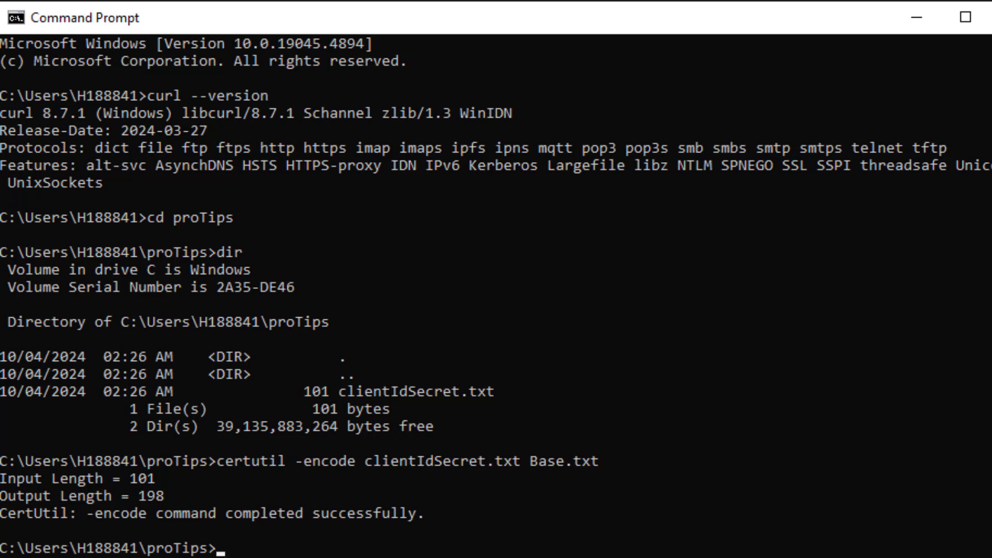
{"action": "type", "text": "dir"}
{"action": "key", "text": "Return"}
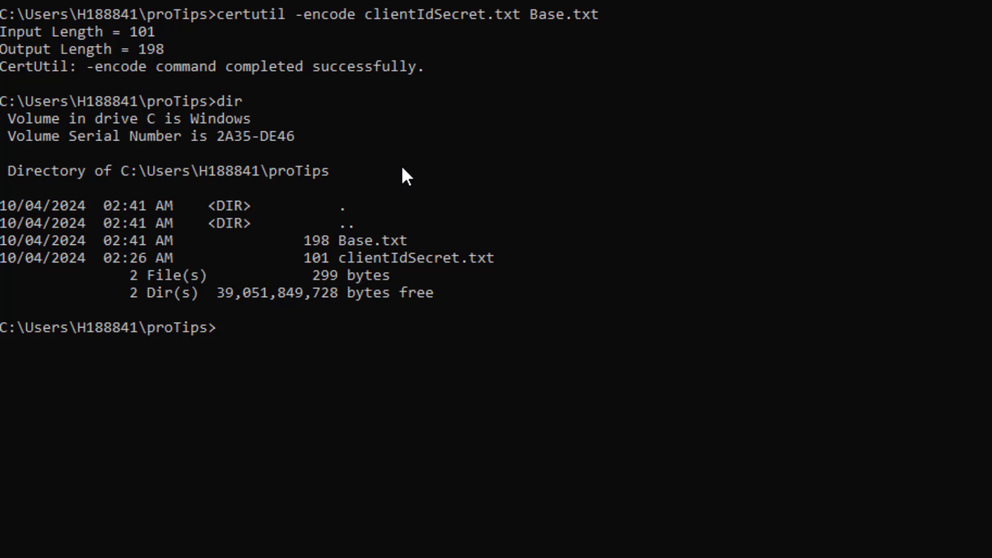
Display Base.txt and copy its encoded Base64 lines.
{"action": "type", "text": "type Base"}
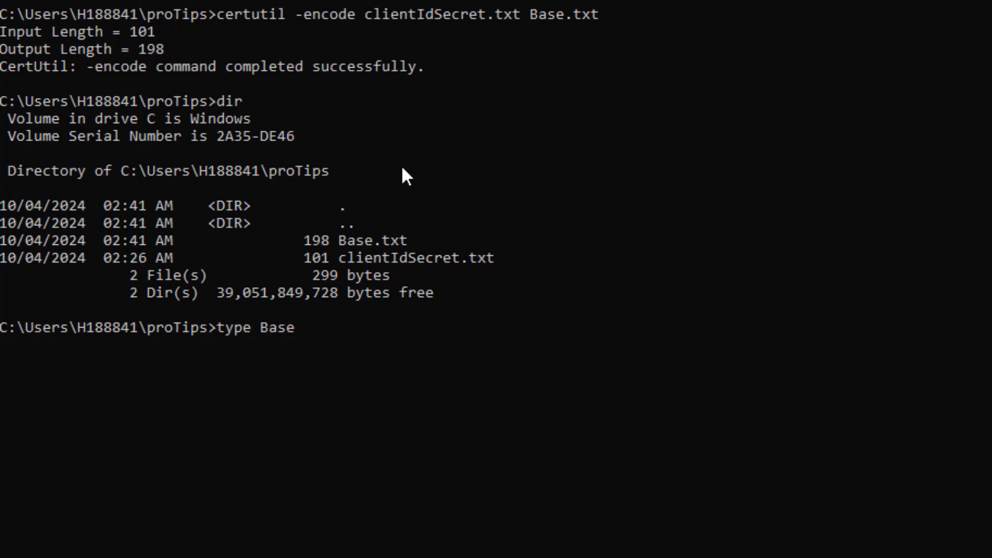
{"action": "type", "text": ".txt"}
{"action": "key", "text": "Return"}
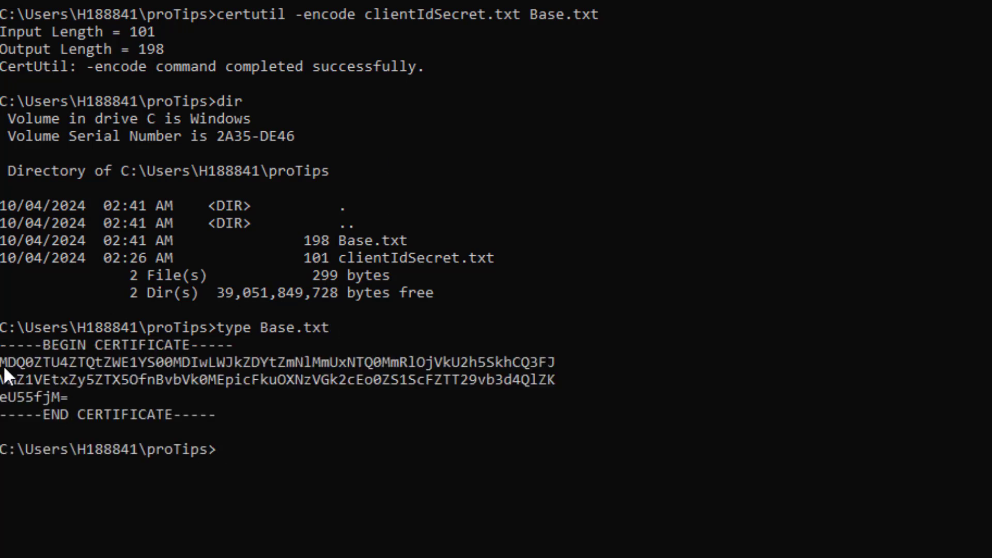
{"action": "left_click_drag", "start_coordinate": [3, 365], "coordinate": [67, 391]}
{"action": "key", "text": "ctrl+c"}
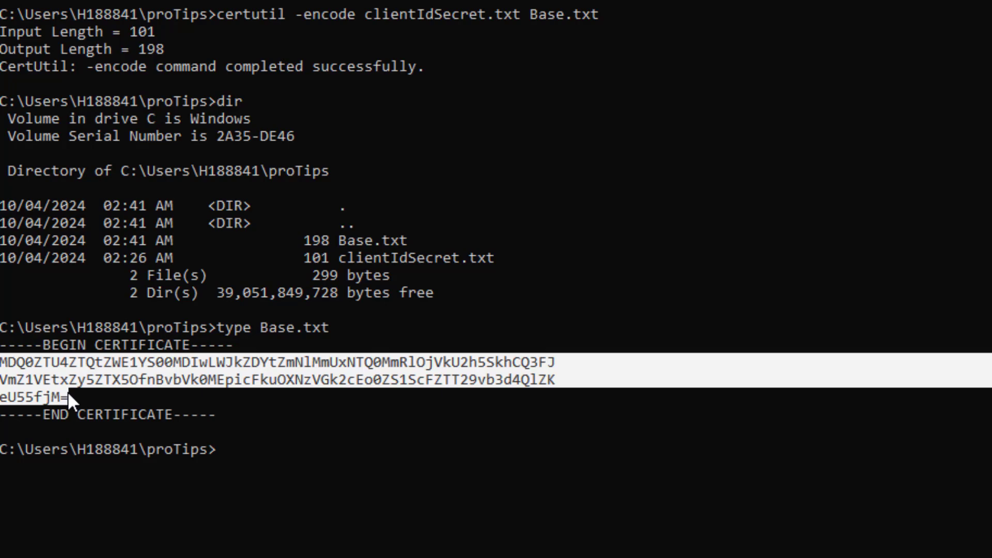
{"action": "right_click", "coordinate": [68, 392]}
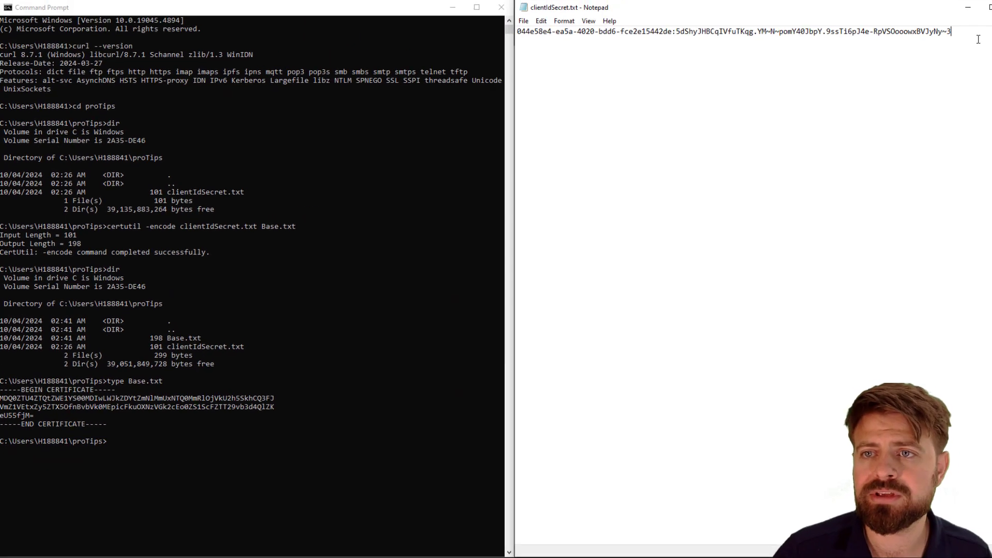
Paste the Base64 string on a new line below the credentials in clientIdSecret.txt and save.
{"action": "key", "text": "Return"}
{"action": "key", "text": "ctrl+v"}
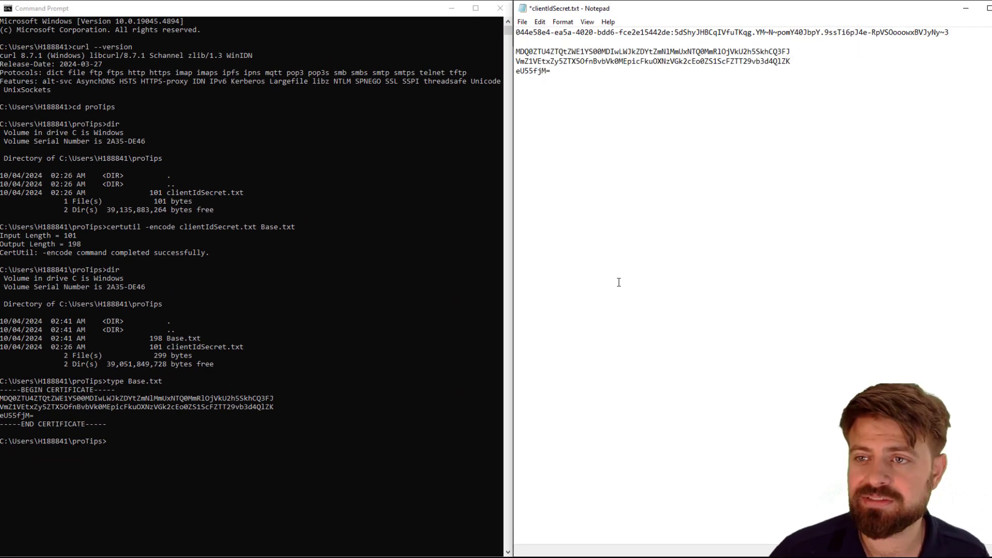
{"action": "key", "text": "ctrl+s"}
{"action": "left_click", "coordinate": [400, 433]}
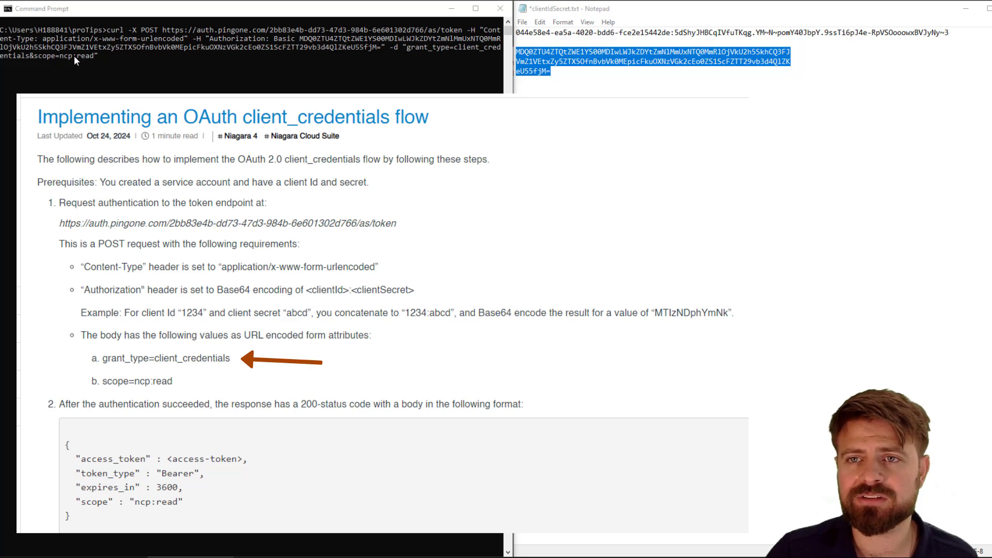
Exit the console's selection mode so the composed curl token request is ready to run.
{"action": "left_click", "coordinate": [113, 55]}
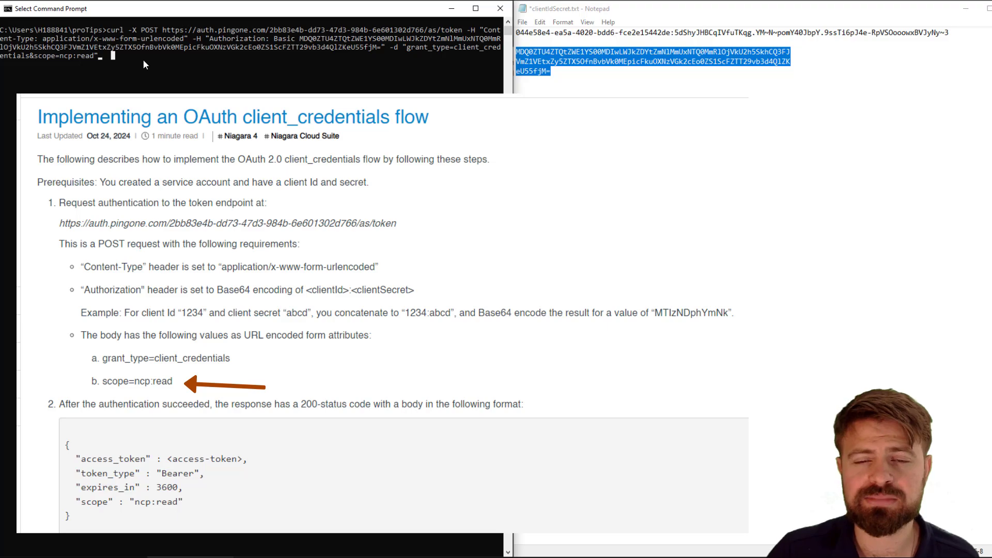
{"action": "key", "text": "Escape"}
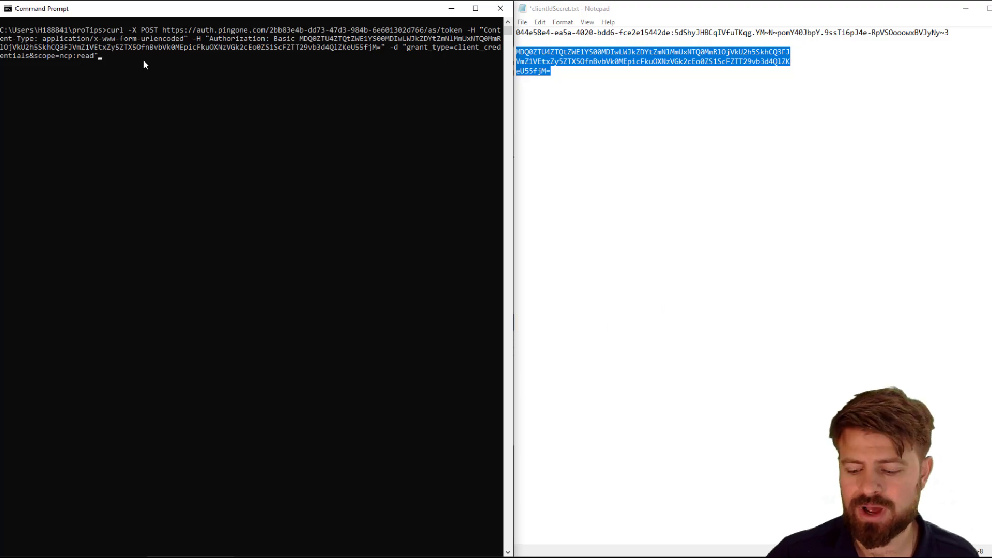
Send the token request and copy the returned ncp:read access token for the notes file.
{"action": "key", "text": "Return"}
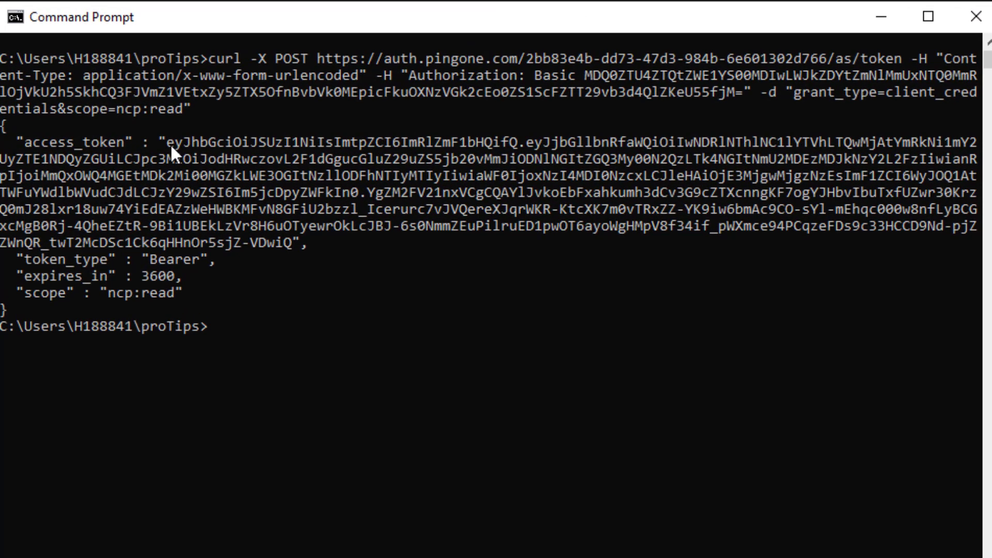
{"action": "left_click_drag", "start_coordinate": [85, 73], "coordinate": [114, 100]}
{"action": "left_click_drag", "start_coordinate": [225, 194], "coordinate": [292, 247]}
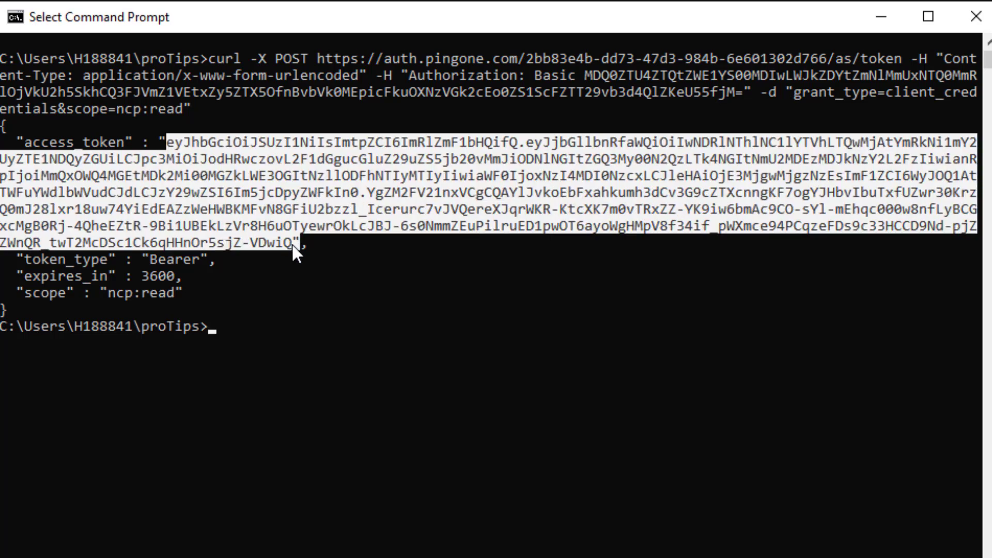
{"action": "key", "text": "ctrl+c"}
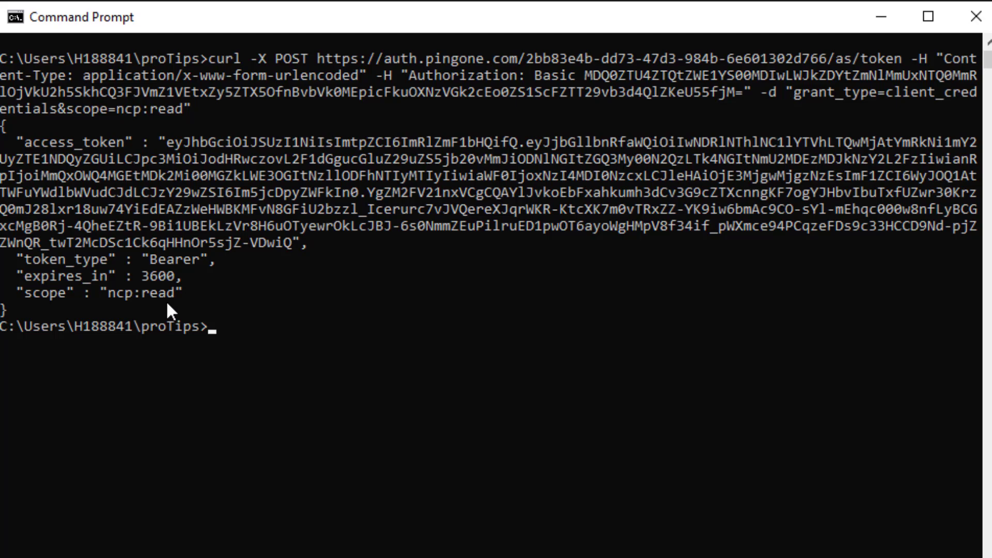
{"action": "key", "text": "alt+Tab"}
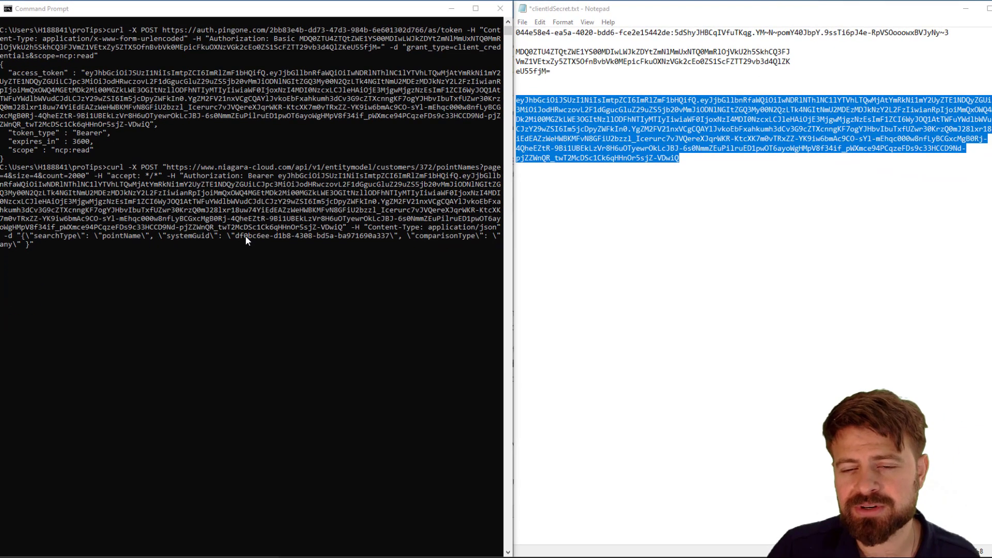
Switch to the browser to check the station's System GUID on the RPK Authenticator page.
{"action": "key", "text": "alt+Tab"}
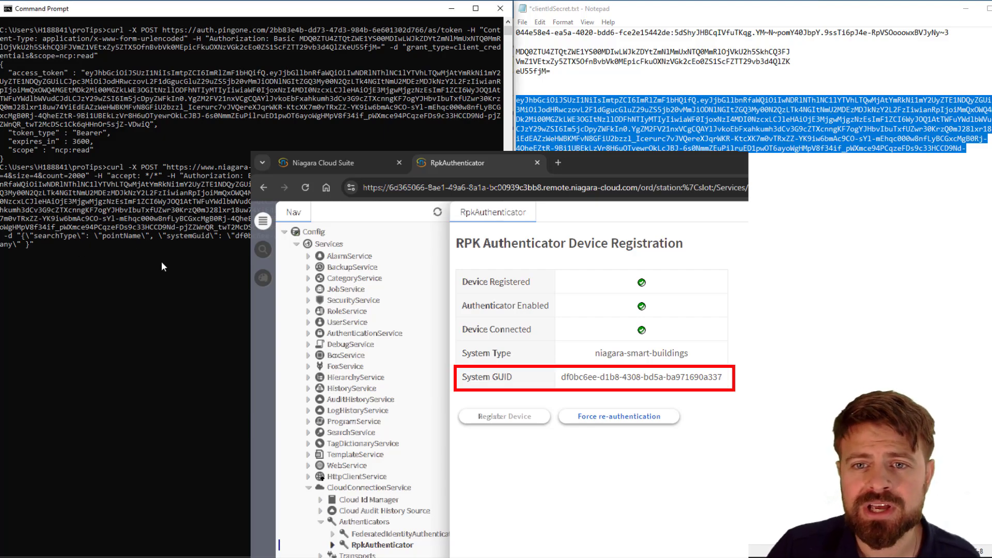
Run the pointNames curl query and scroll through the returned JSON point models, e.g. Modbus Tcp Device1.
{"action": "left_click", "coordinate": [157, 259]}
{"action": "key", "text": "Return"}
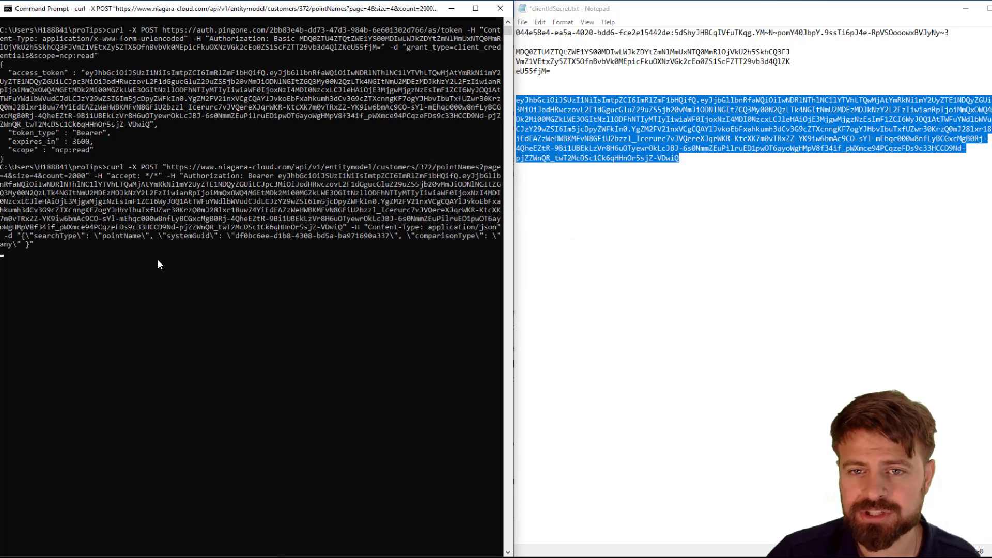
{"action": "scroll", "coordinate": [251, 397], "scroll_direction": "up", "scroll_amount": 10}
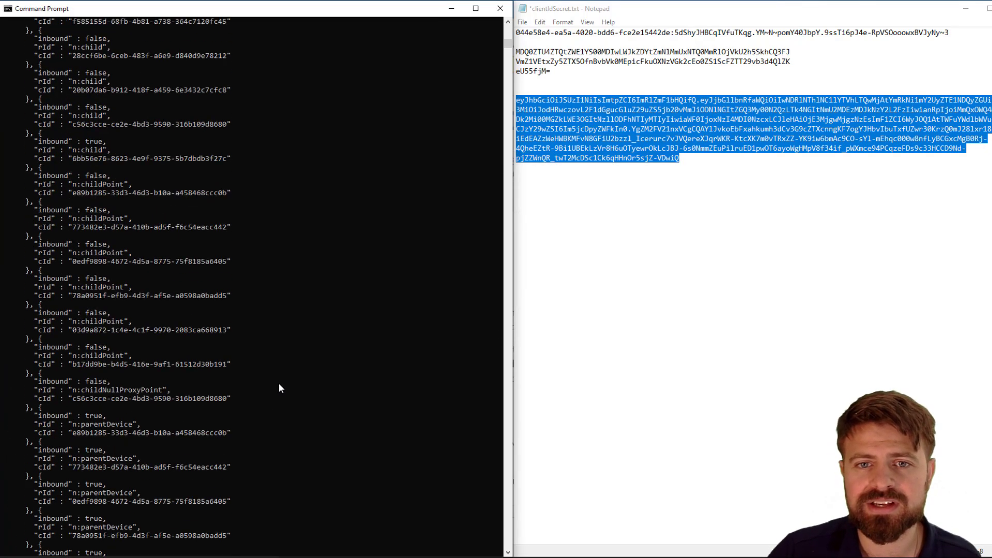
{"action": "scroll", "coordinate": [511, 365], "scroll_direction": "up", "scroll_amount": 5}
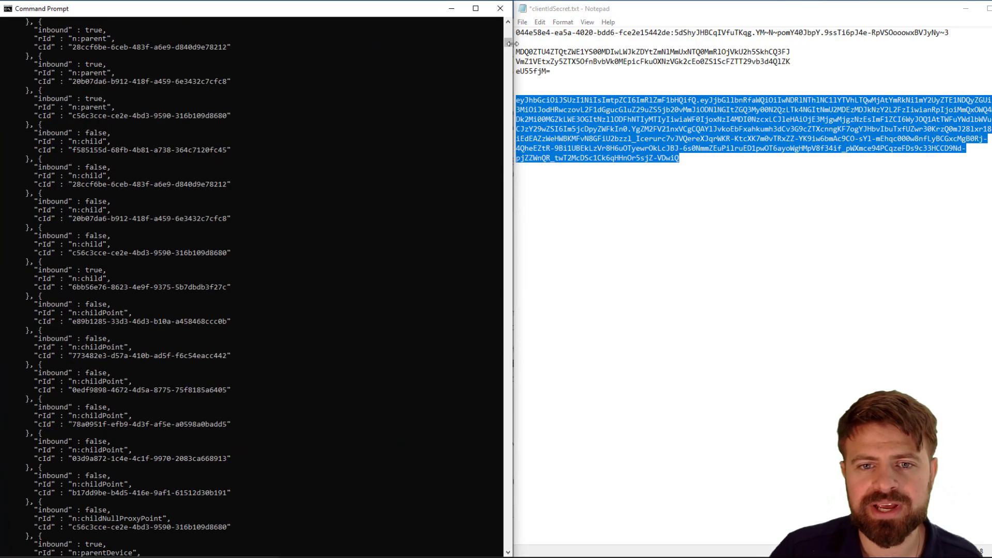
{"action": "left_click_drag", "start_coordinate": [510, 44], "coordinate": [509, 35]}
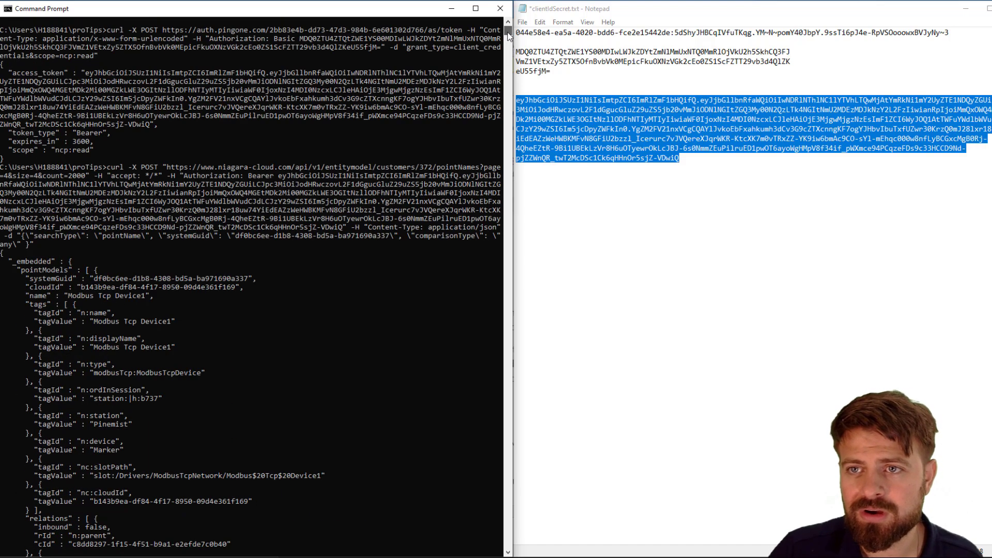
{"action": "scroll", "coordinate": [176, 305], "scroll_direction": "down", "scroll_amount": 4}
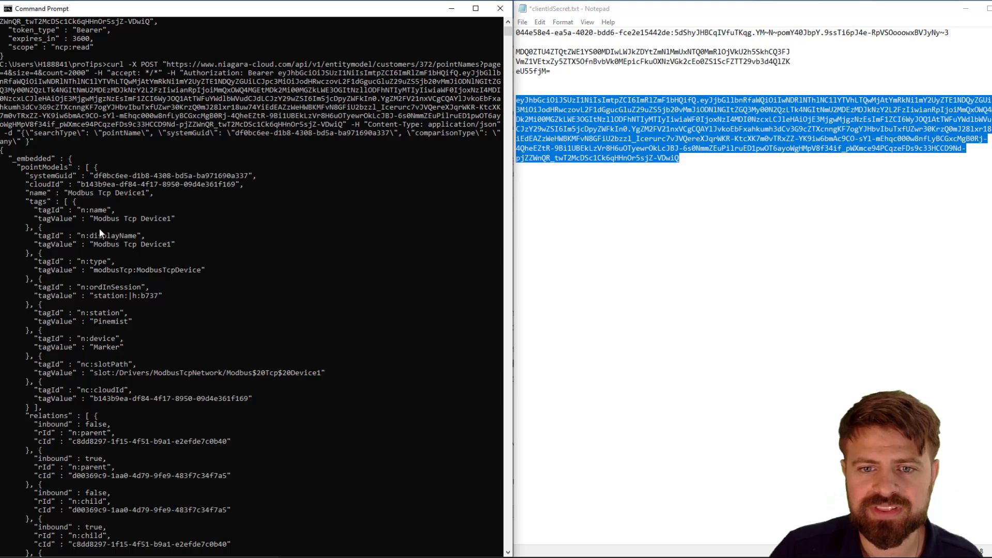
{"action": "scroll", "coordinate": [90, 321], "scroll_direction": "up", "scroll_amount": 4}
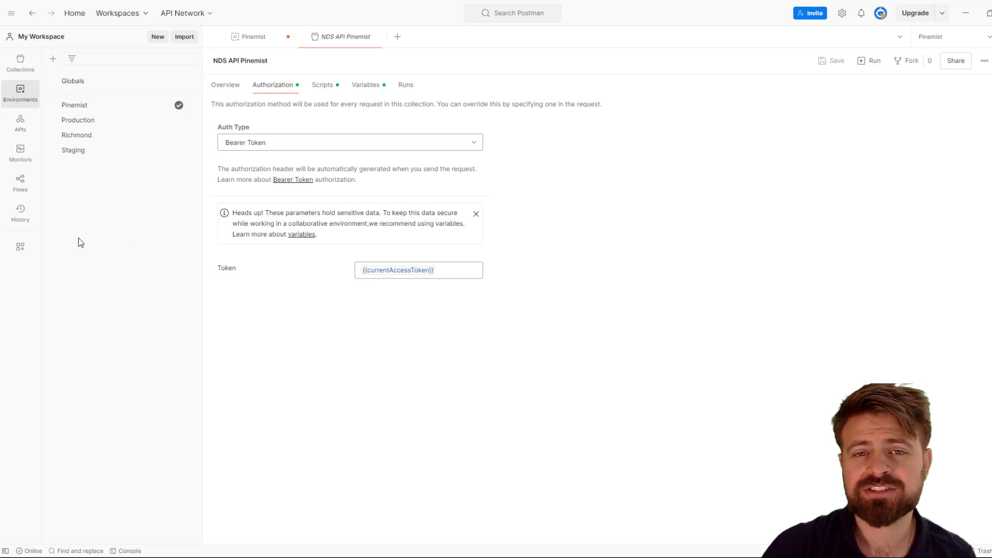
Close the collection tab to reveal the Pinemist environment variables, then show the Collections list.
{"action": "key", "text": "ctrl+w"}
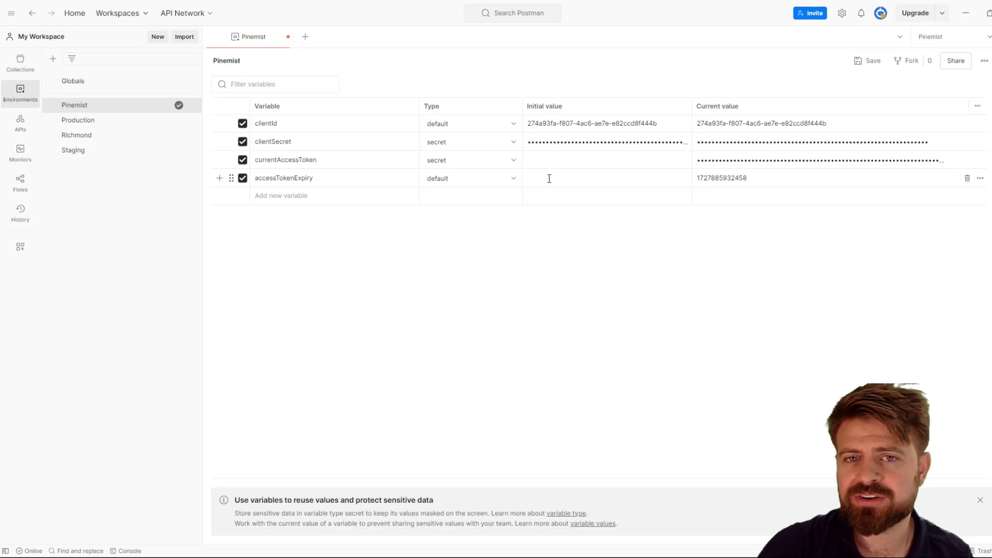
{"action": "left_click", "coordinate": [21, 65]}
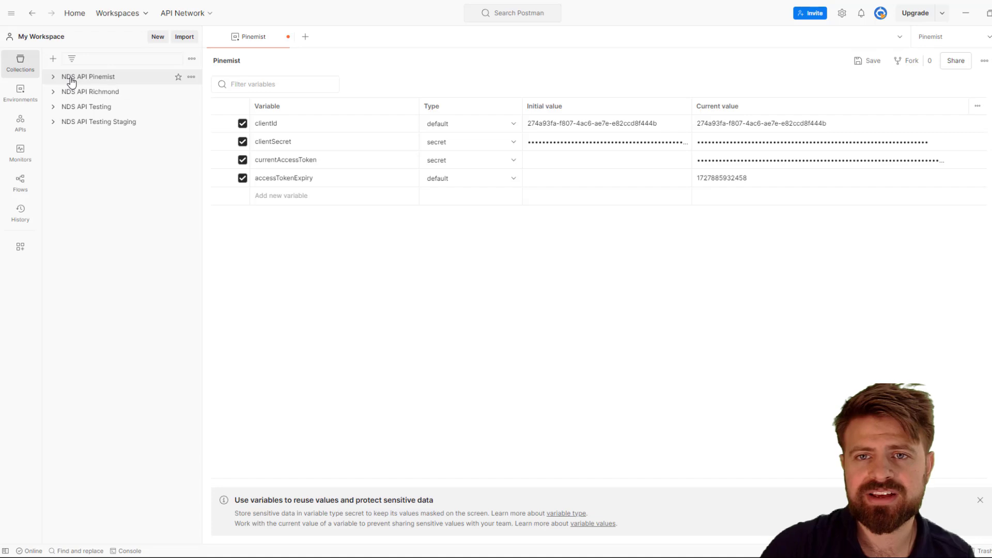
Inspect NDS API Pinemist's Bearer auth, pre-request token script and variables, then open find all points.
{"action": "left_click", "coordinate": [72, 79]}
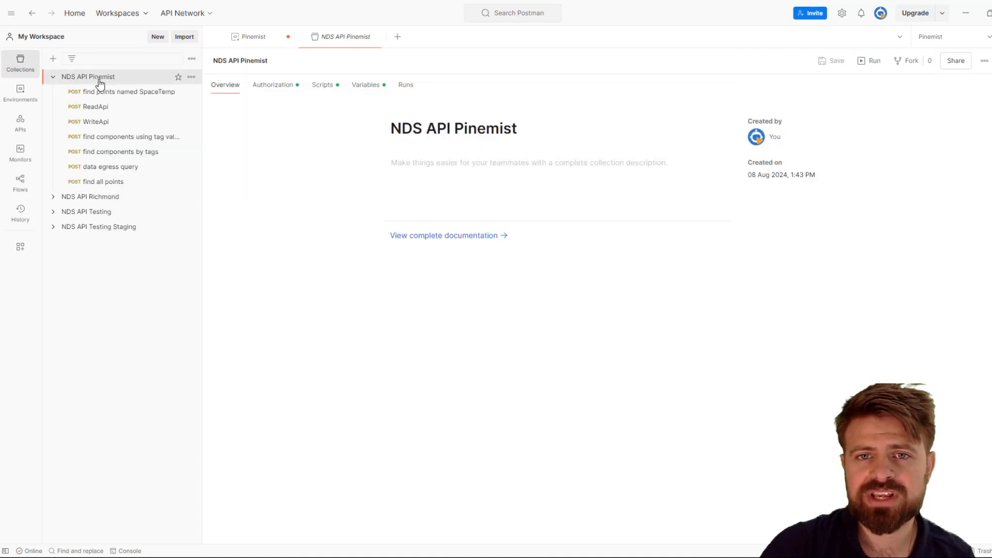
{"action": "left_click", "coordinate": [291, 89]}
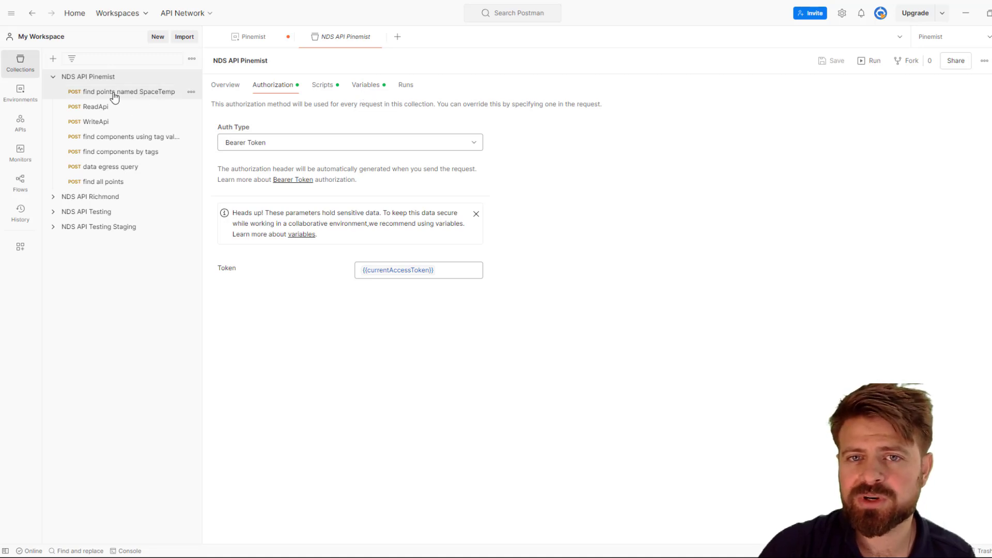
{"action": "left_click", "coordinate": [326, 87]}
{"action": "left_click", "coordinate": [246, 107]}
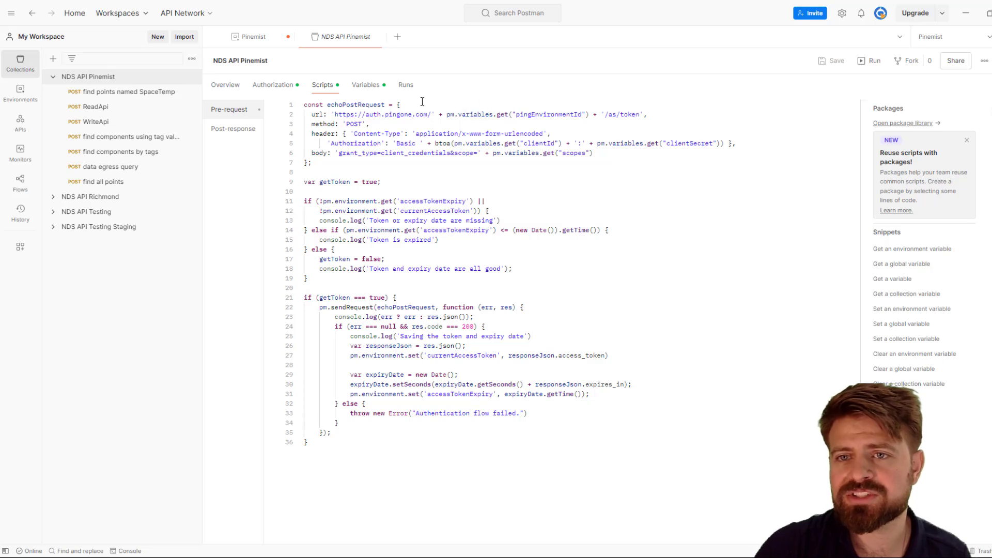
{"action": "left_click", "coordinate": [363, 84]}
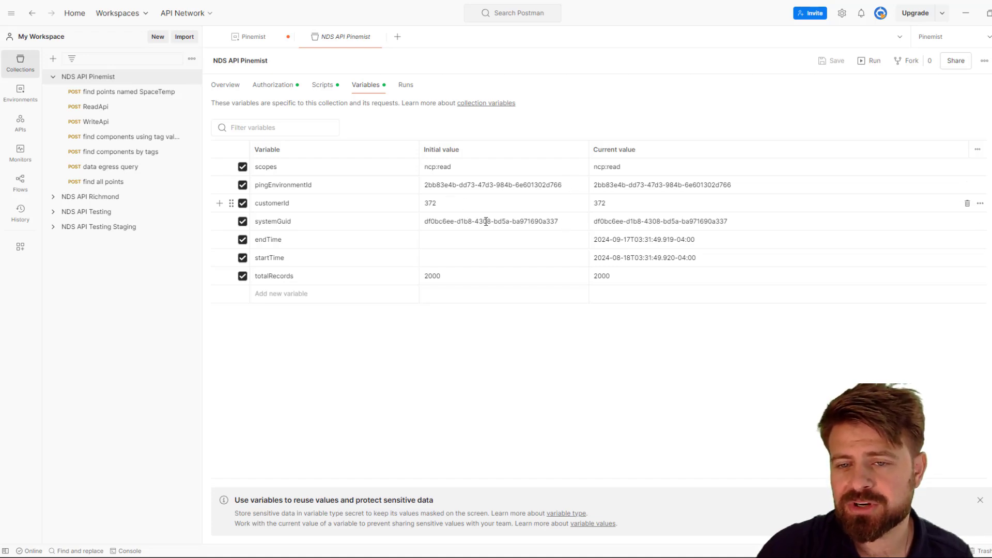
{"action": "left_click", "coordinate": [326, 86]}
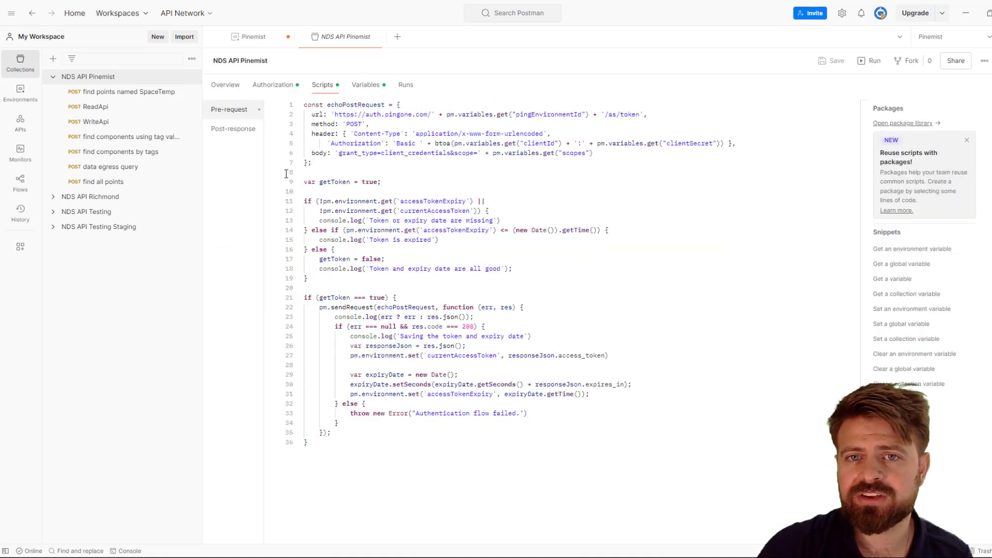
{"action": "left_click", "coordinate": [107, 183]}
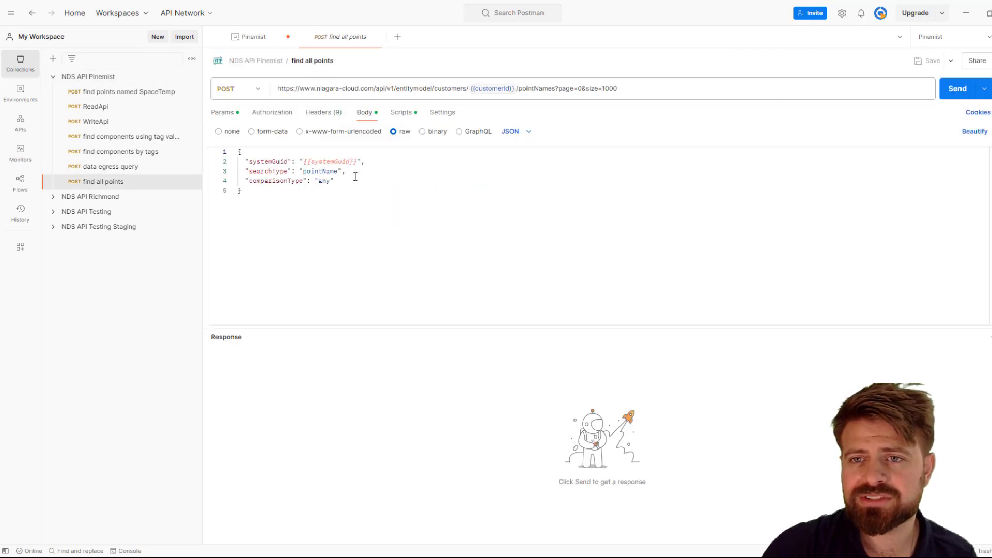
Send the find all points request, check the 200 OK point models, and switch to Grafana.
{"action": "mouse_move", "coordinate": [501, 88]}
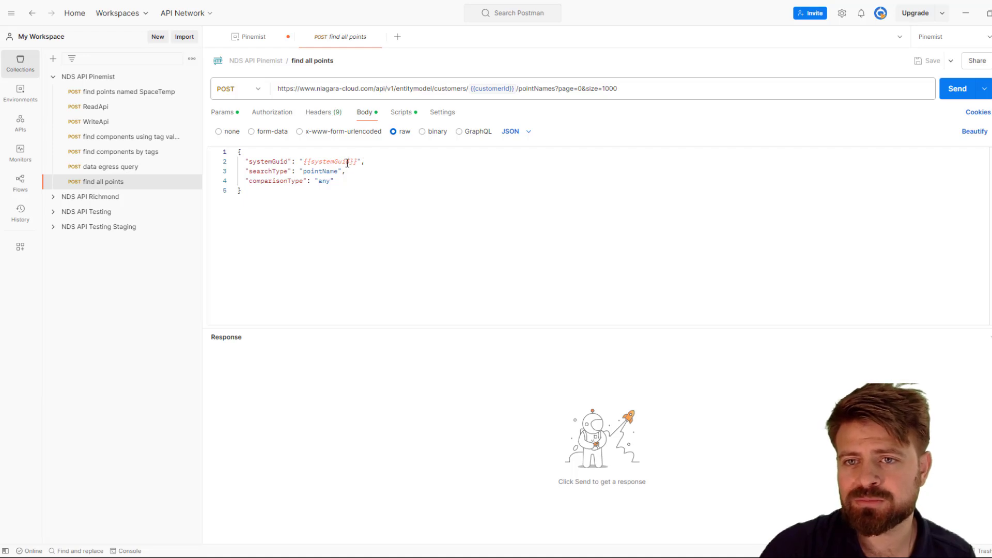
{"action": "mouse_move", "coordinate": [347, 163]}
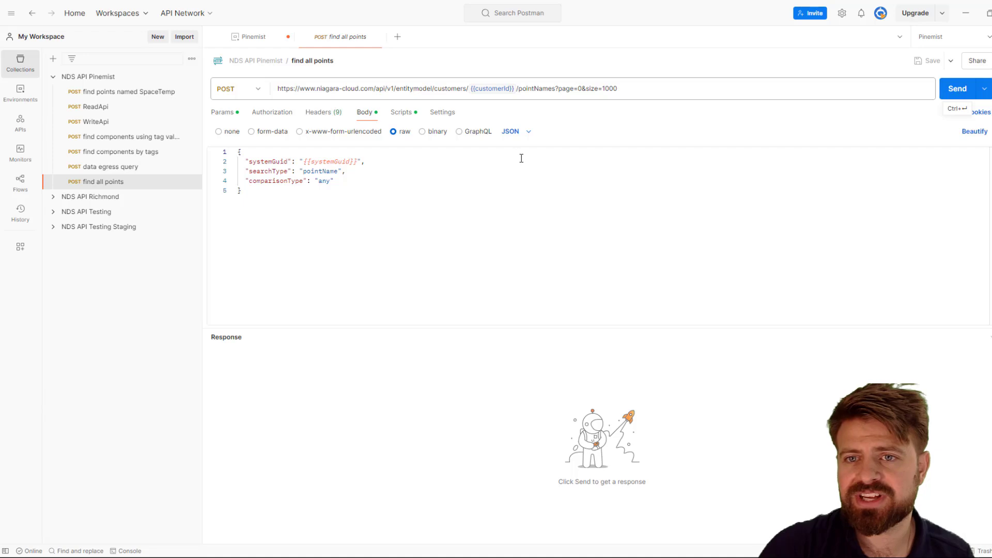
{"action": "left_click", "coordinate": [953, 92]}
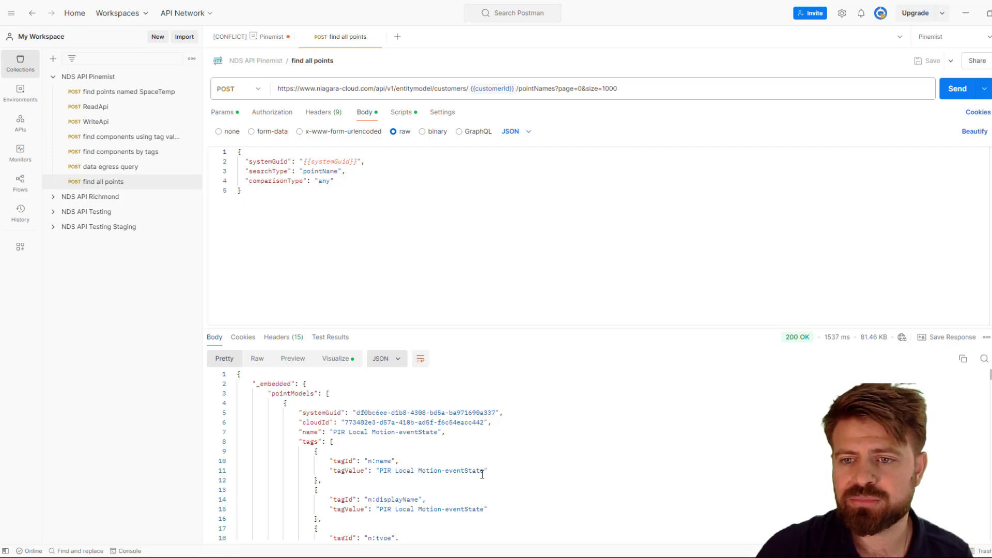
{"action": "scroll", "coordinate": [389, 490], "scroll_direction": "down", "scroll_amount": 3}
{"action": "scroll", "coordinate": [359, 365], "scroll_direction": "up", "scroll_amount": 3}
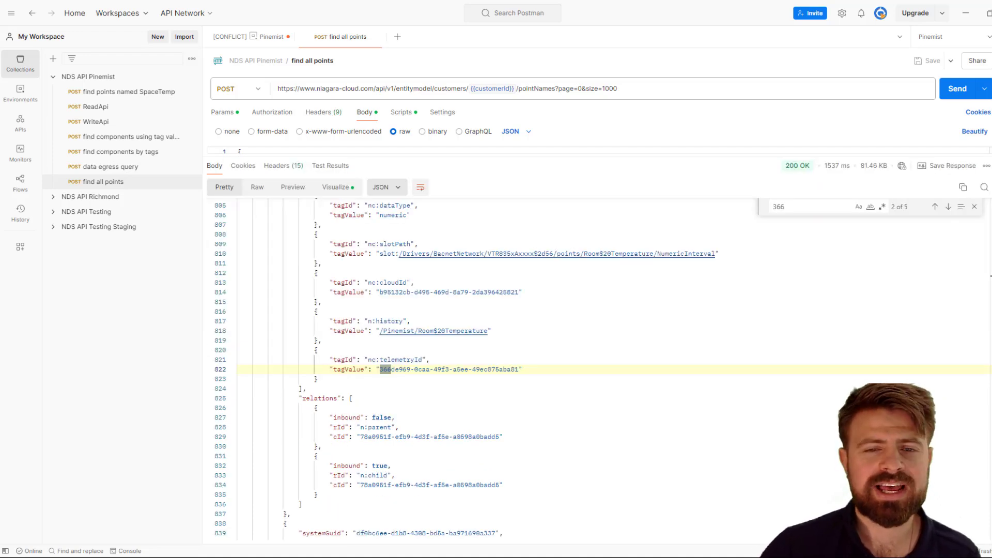
{"action": "key", "text": "alt+Tab"}
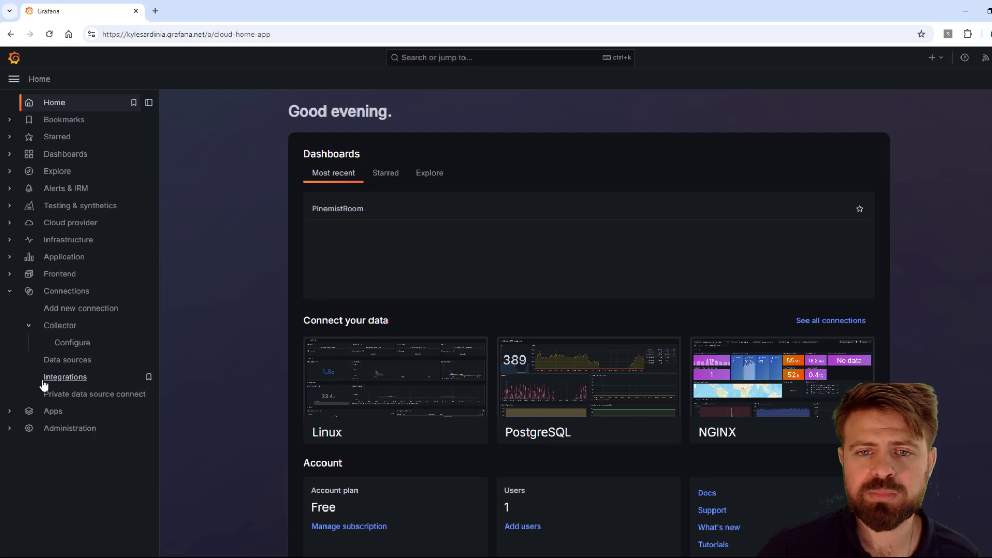
Inspect the NiagaraCloudSuite data source's OAuth2 client-credentials authentication, then open the PinemistRoom dashboard.
{"action": "left_click", "coordinate": [77, 360]}
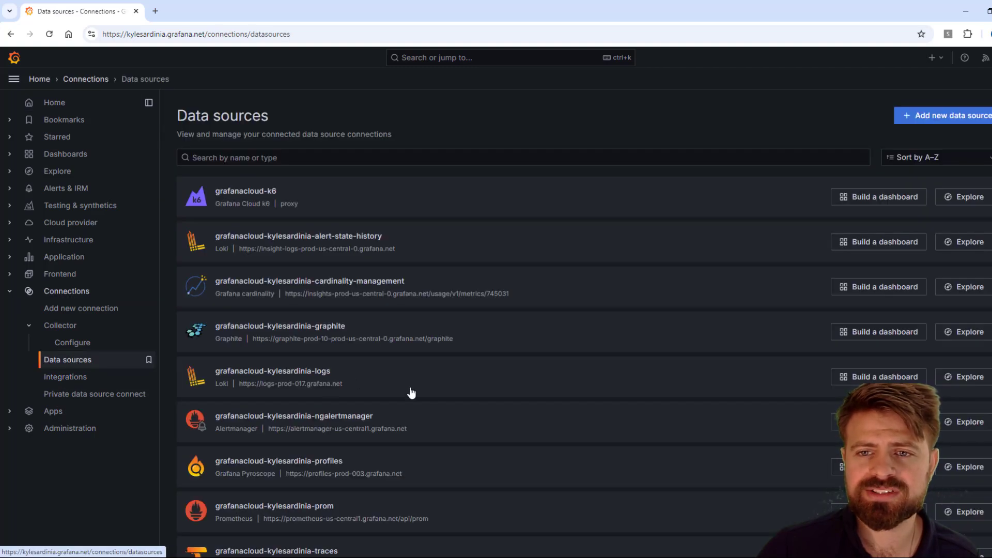
{"action": "scroll", "coordinate": [411, 393], "scroll_direction": "down", "scroll_amount": 5}
{"action": "left_click", "coordinate": [333, 481]}
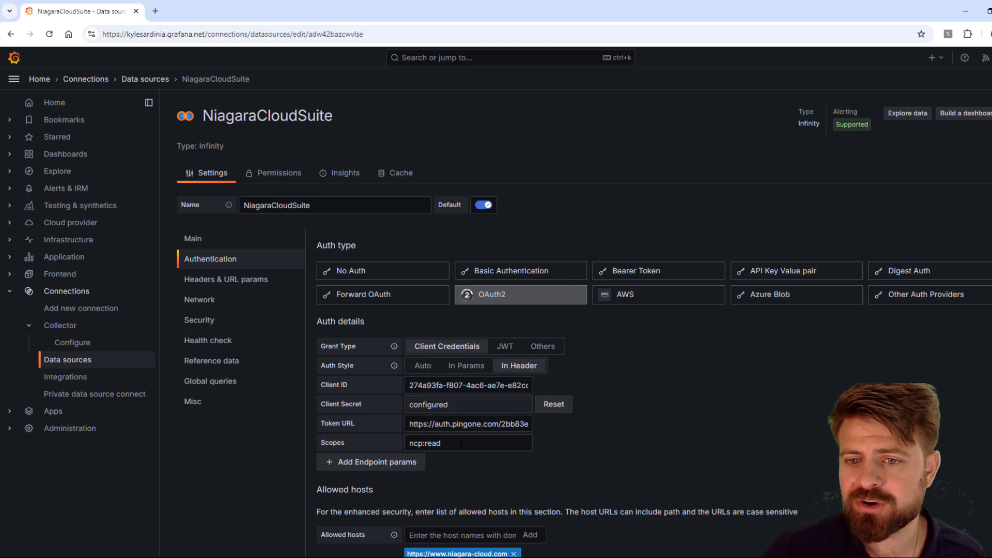
{"action": "scroll", "coordinate": [461, 441], "scroll_direction": "down", "scroll_amount": 1}
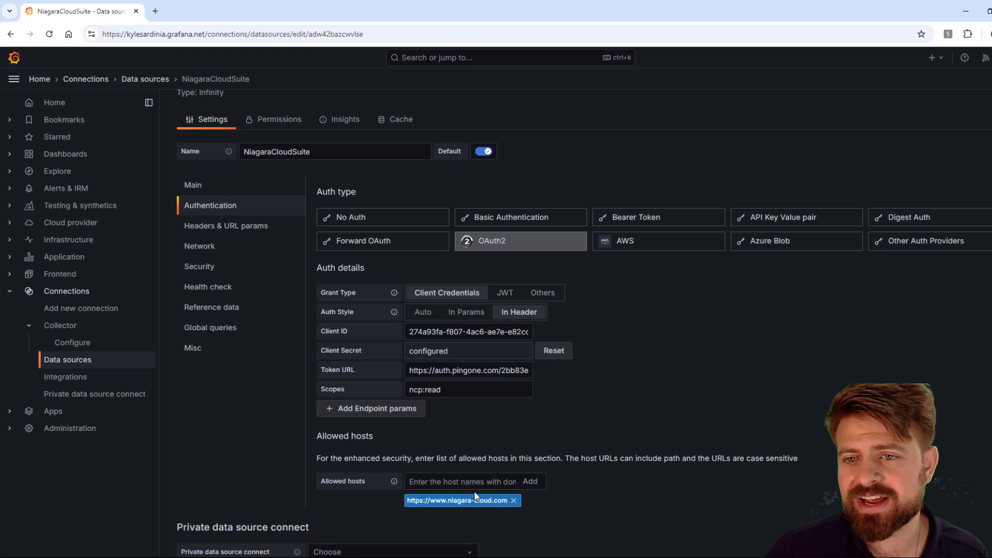
{"action": "scroll", "coordinate": [474, 494], "scroll_direction": "up", "scroll_amount": 1}
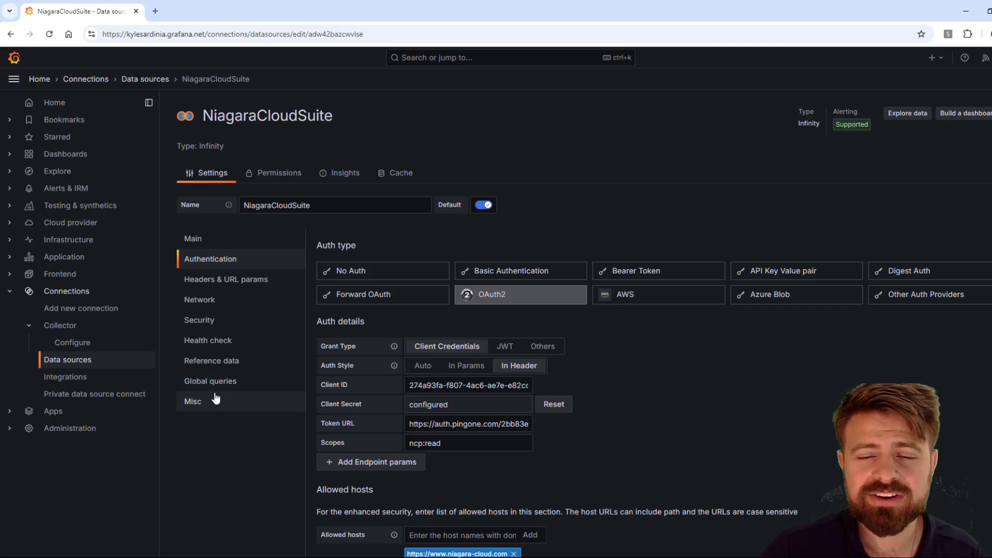
{"action": "left_click", "coordinate": [80, 156]}
{"action": "left_click", "coordinate": [252, 264]}
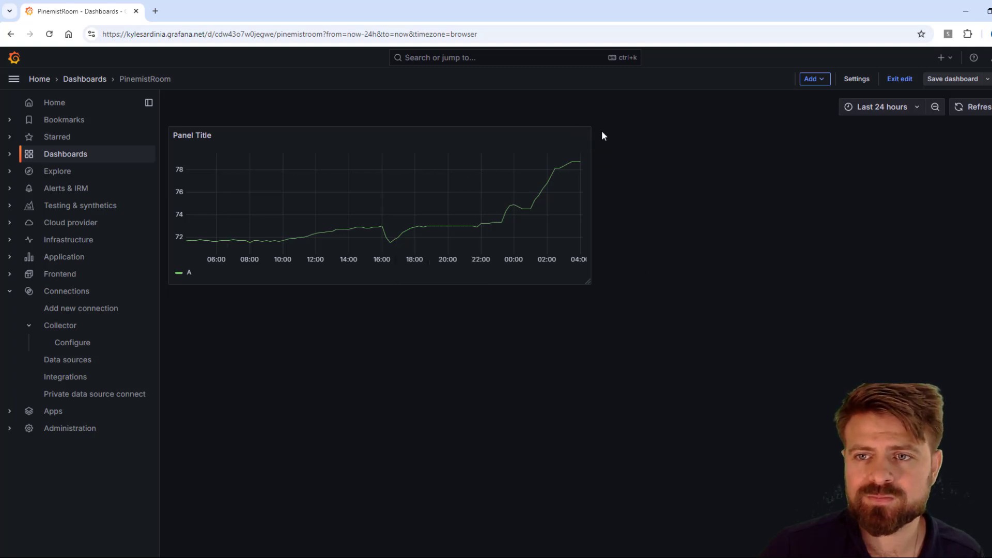
Refresh the temperature panel's Query inspector to show its 4000-row telemetry request, then return to Niagara Data Service.
{"action": "left_click", "coordinate": [585, 136]}
{"action": "left_click", "coordinate": [524, 175]}
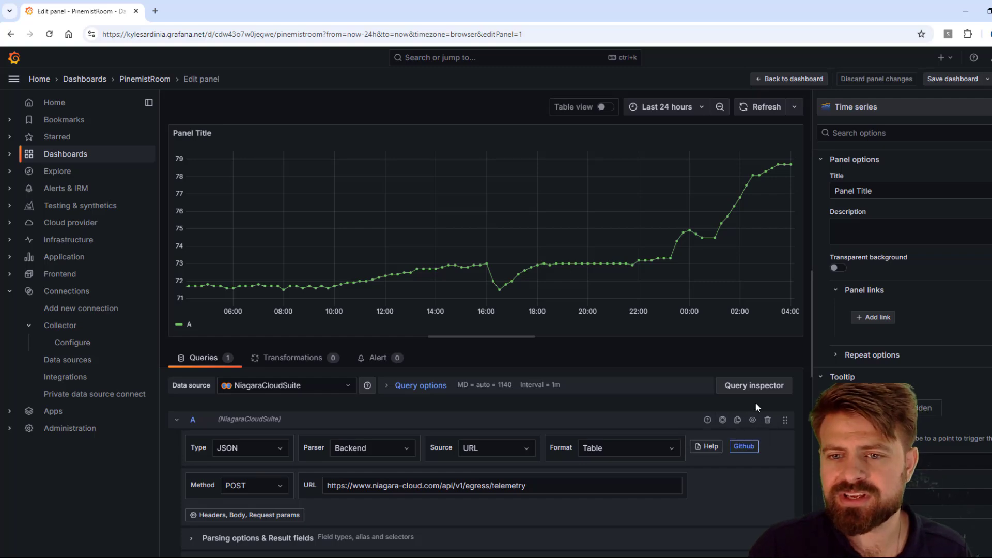
{"action": "left_click", "coordinate": [765, 388]}
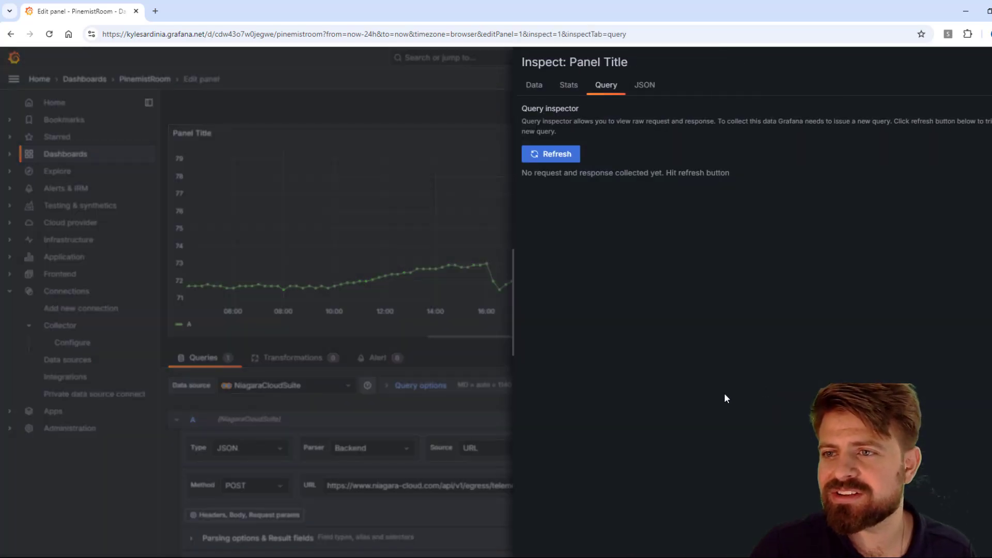
{"action": "left_click", "coordinate": [551, 153]}
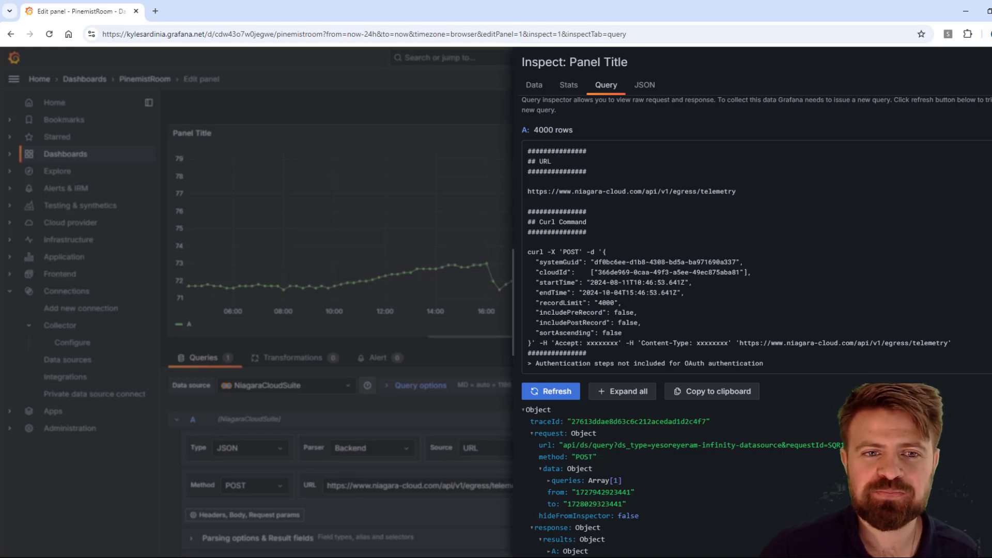
{"action": "key", "text": "alt+Tab"}
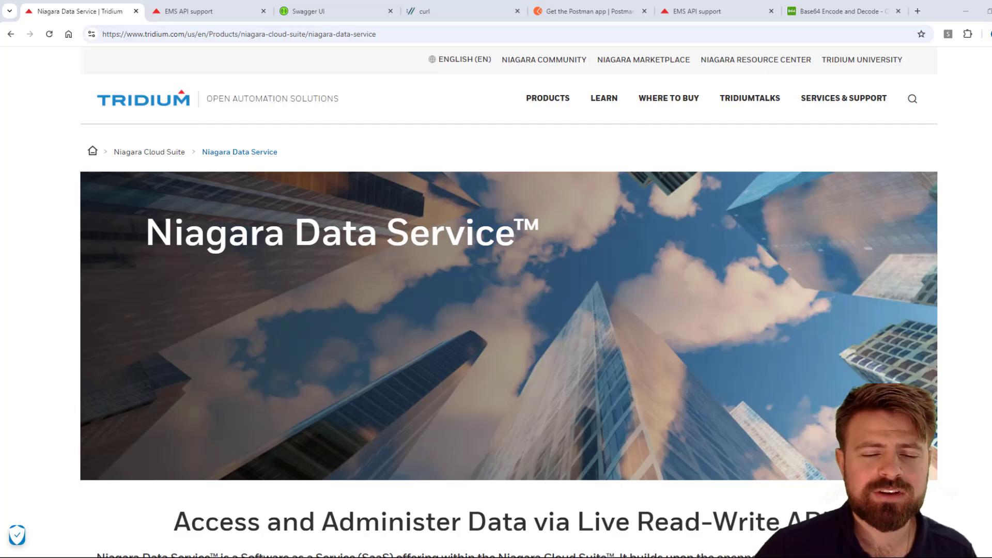